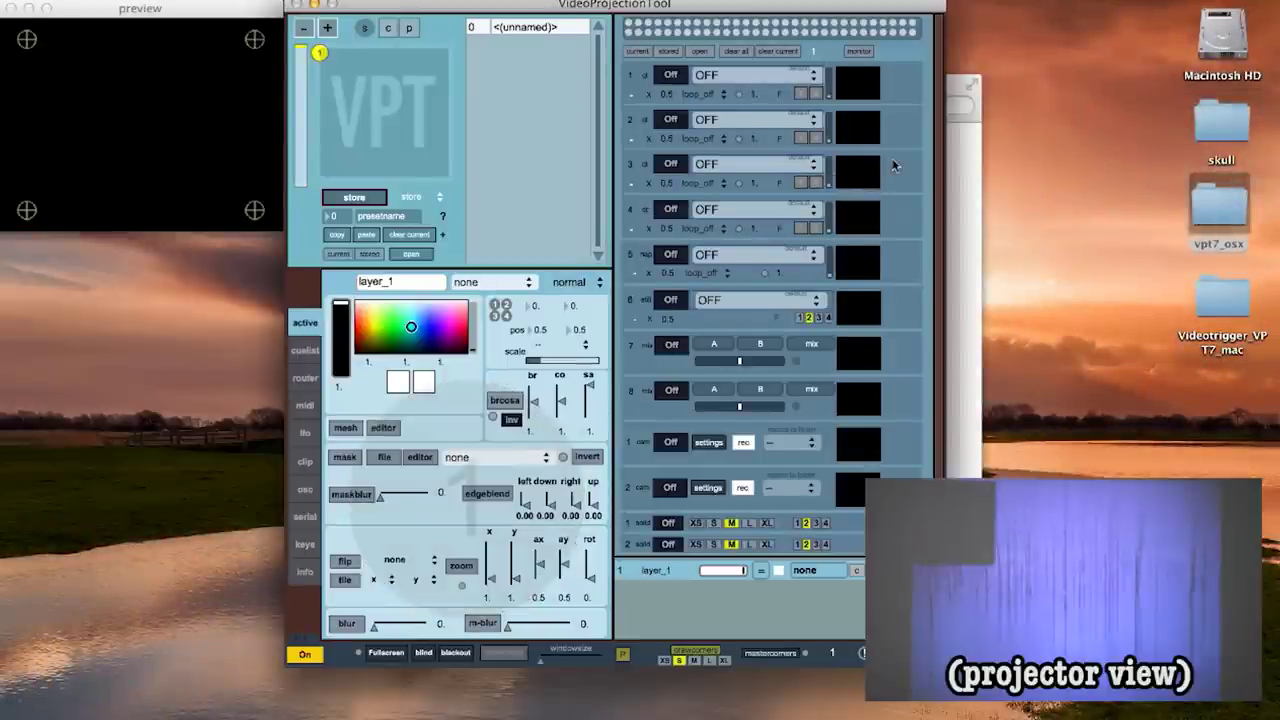
Set the projector output to fullscreen and turn off the drawn corner markers
left_click(386, 656)
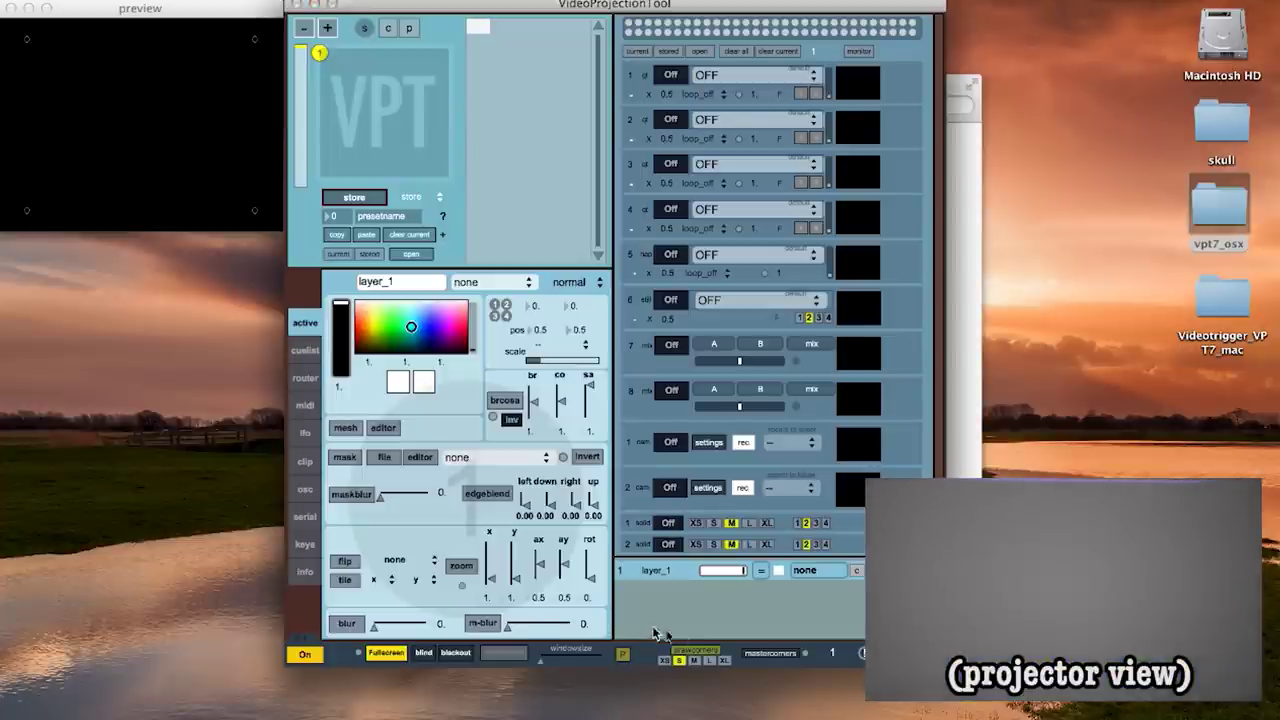
left_click(700, 650)
left_click(704, 652)
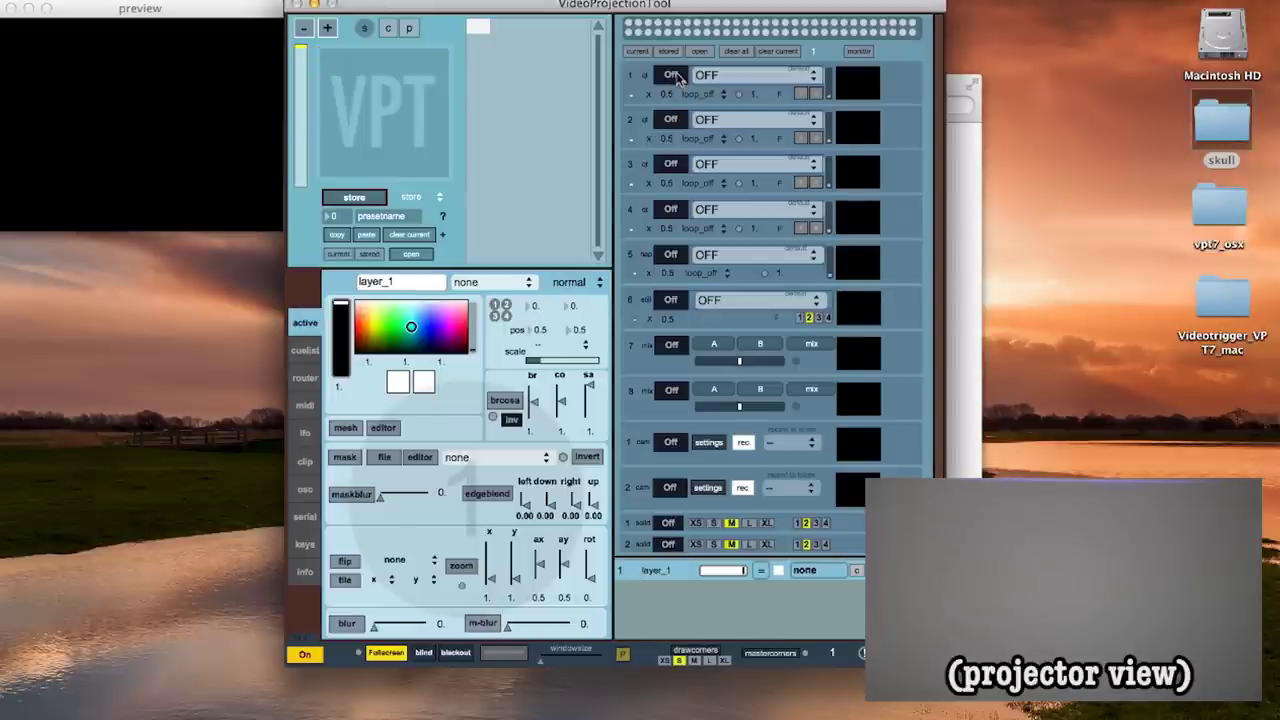
Check the contents of the skull folder and of the video folder inside defaultproject for the skull media files
double_click(1222, 130)
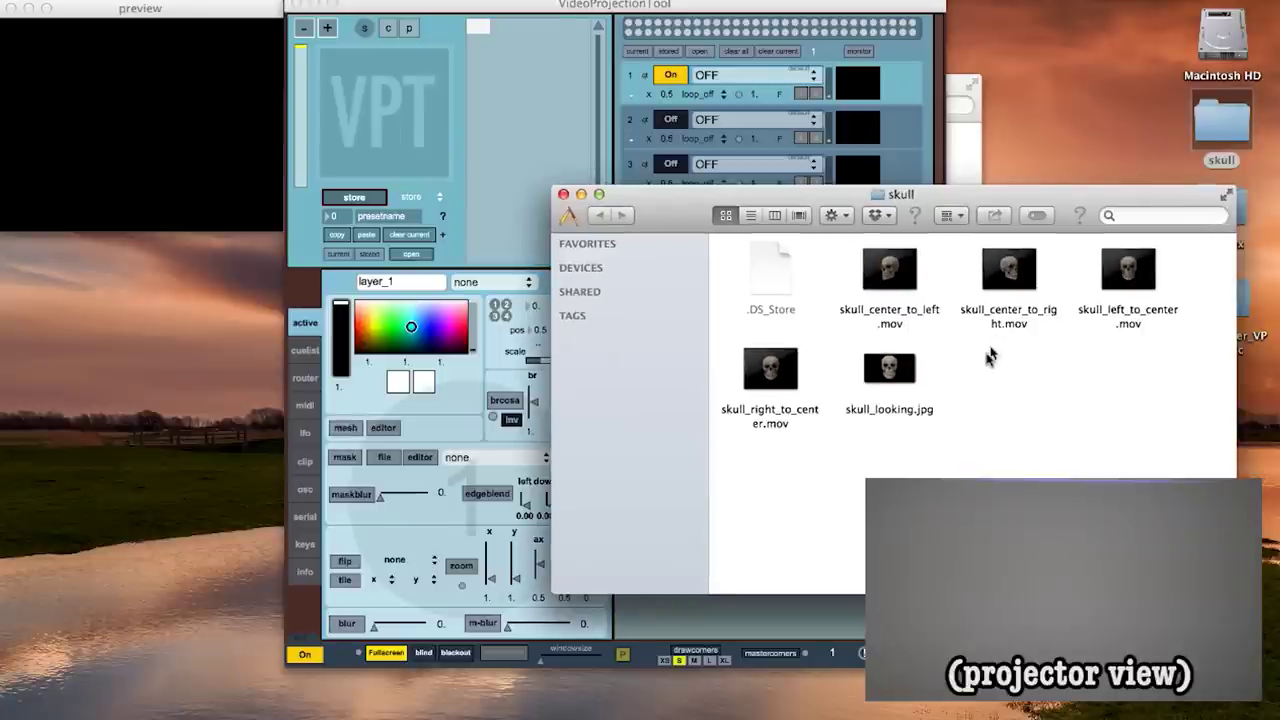
left_click_drag(906, 382, 768, 85)
left_click(960, 123)
double_click(555, 169)
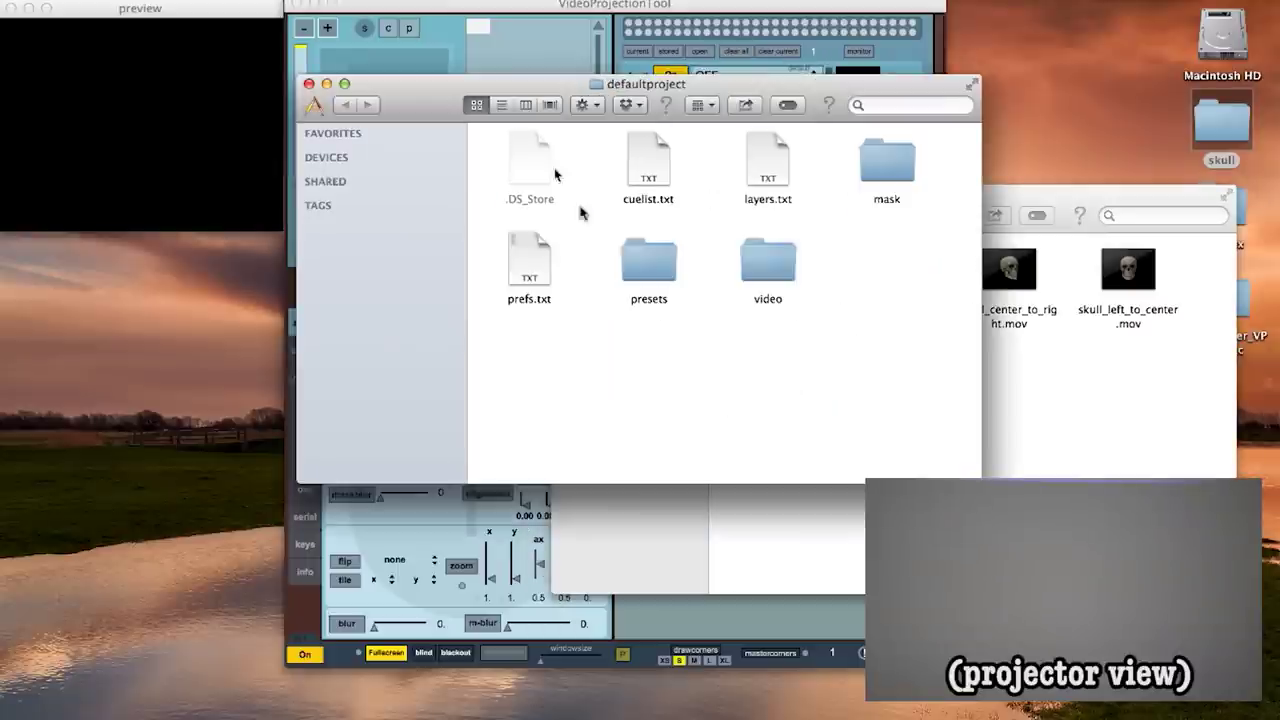
double_click(770, 279)
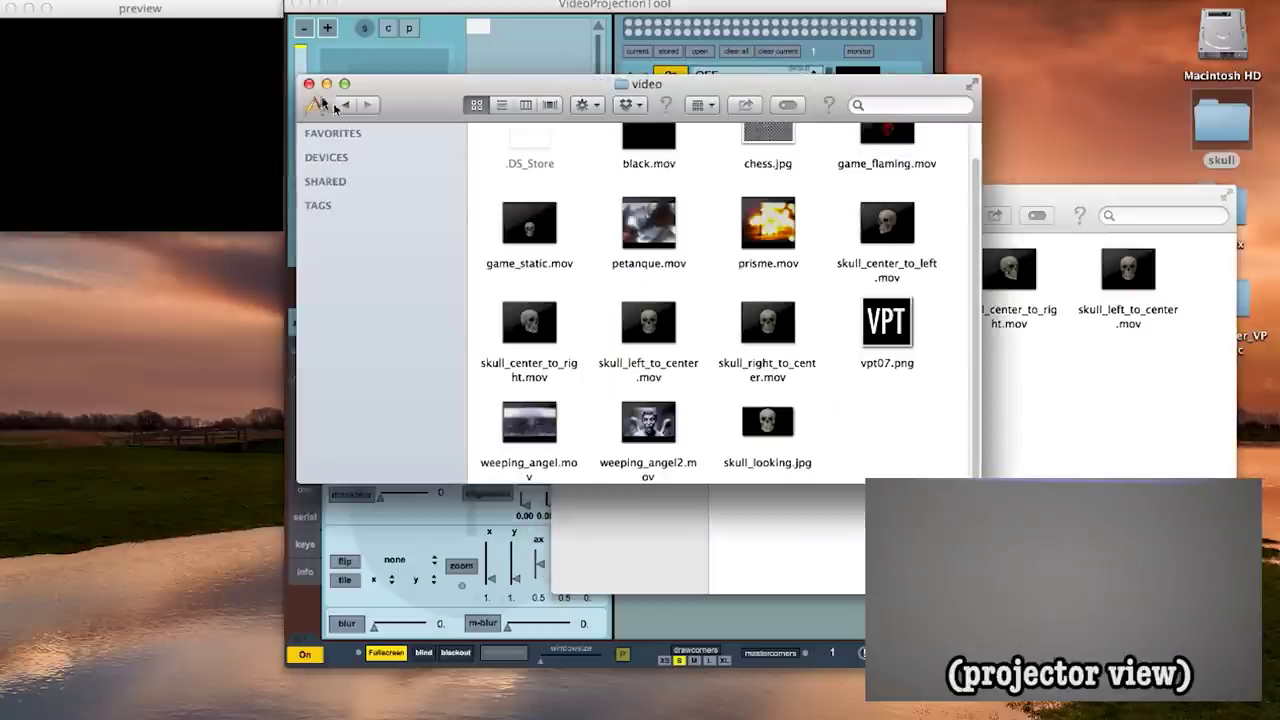
left_click(309, 84)
left_click(563, 200)
Load skull_looking.jpg into video source 1 and show it on a new layer named front, using 1video
left_click(790, 72)
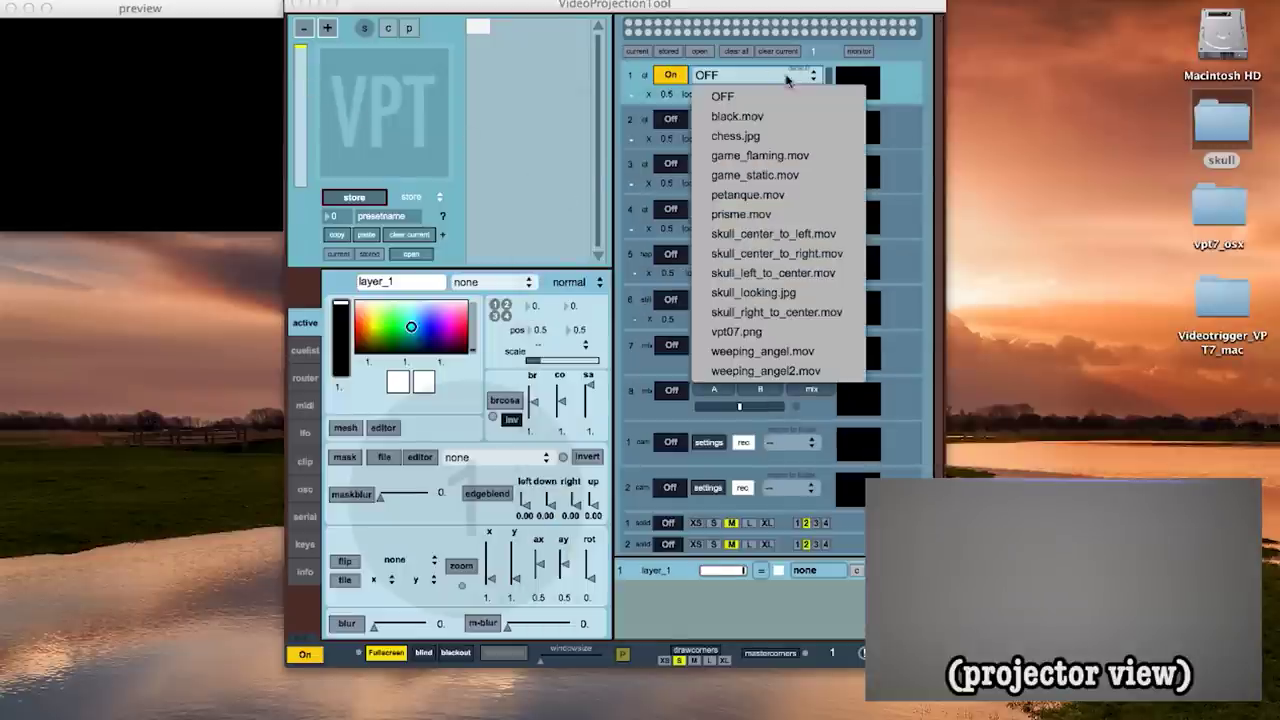
left_click(753, 292)
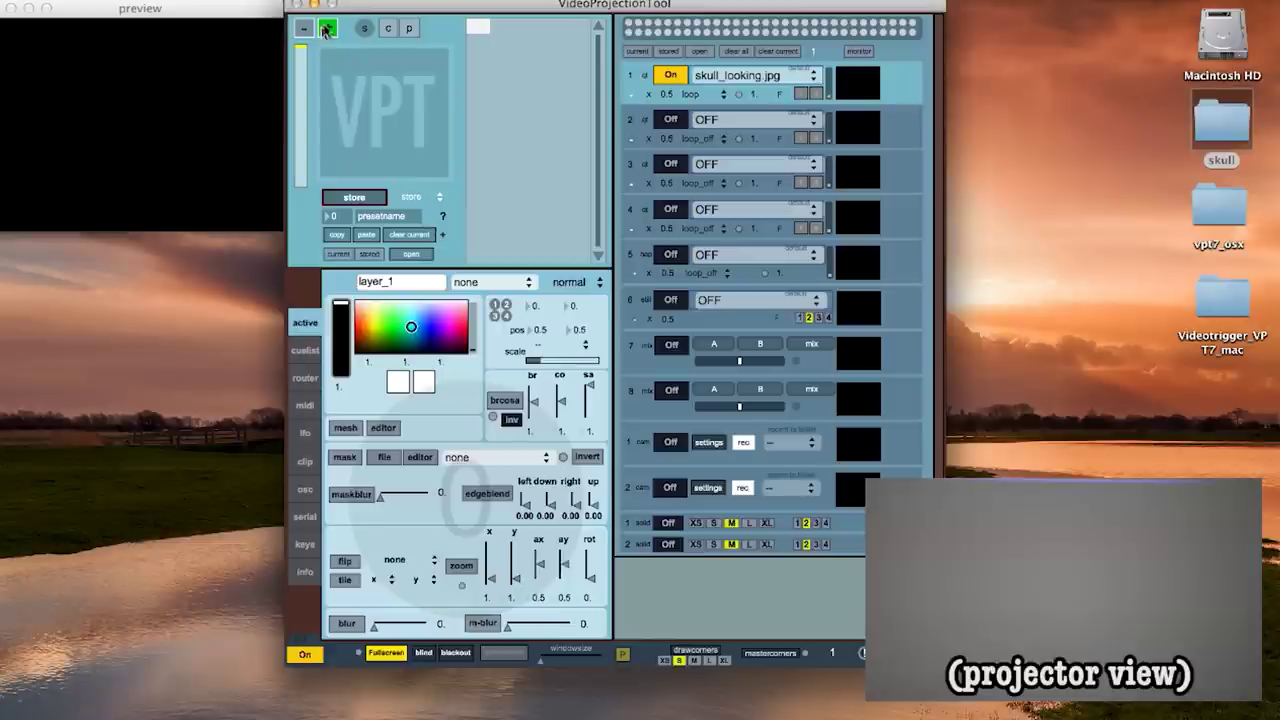
left_click(327, 28)
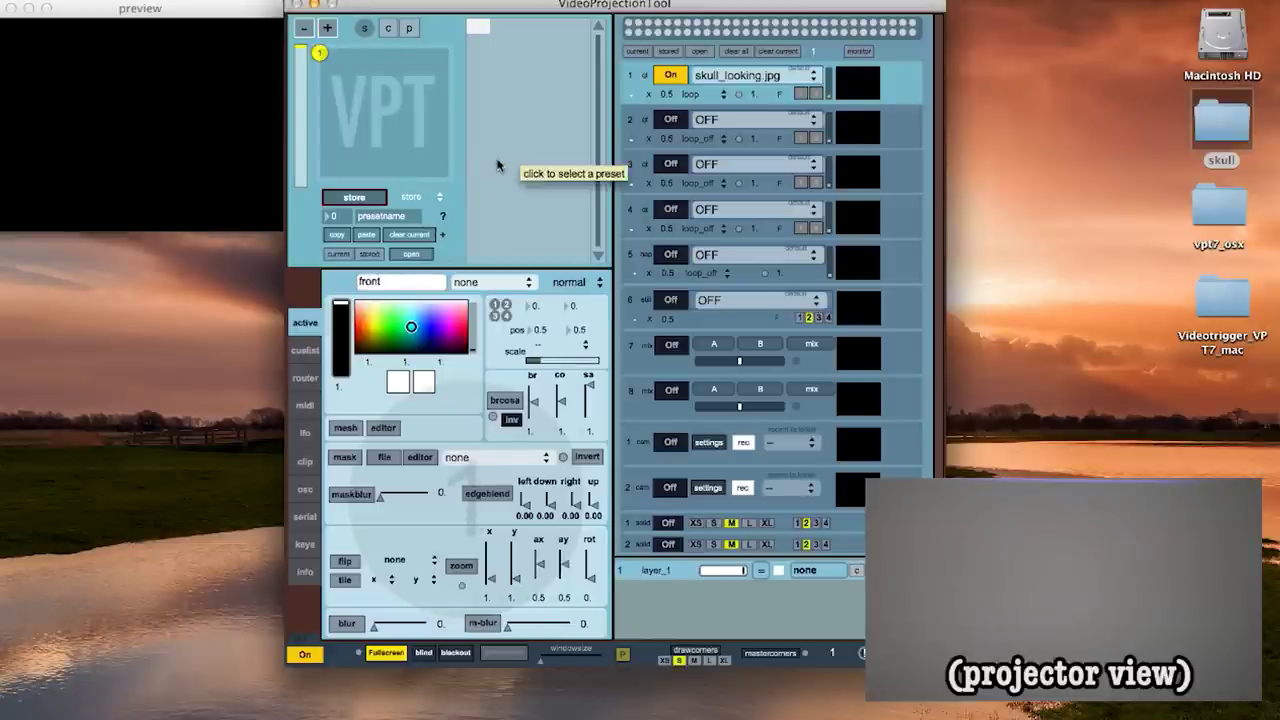
left_click(518, 286)
left_click(493, 319)
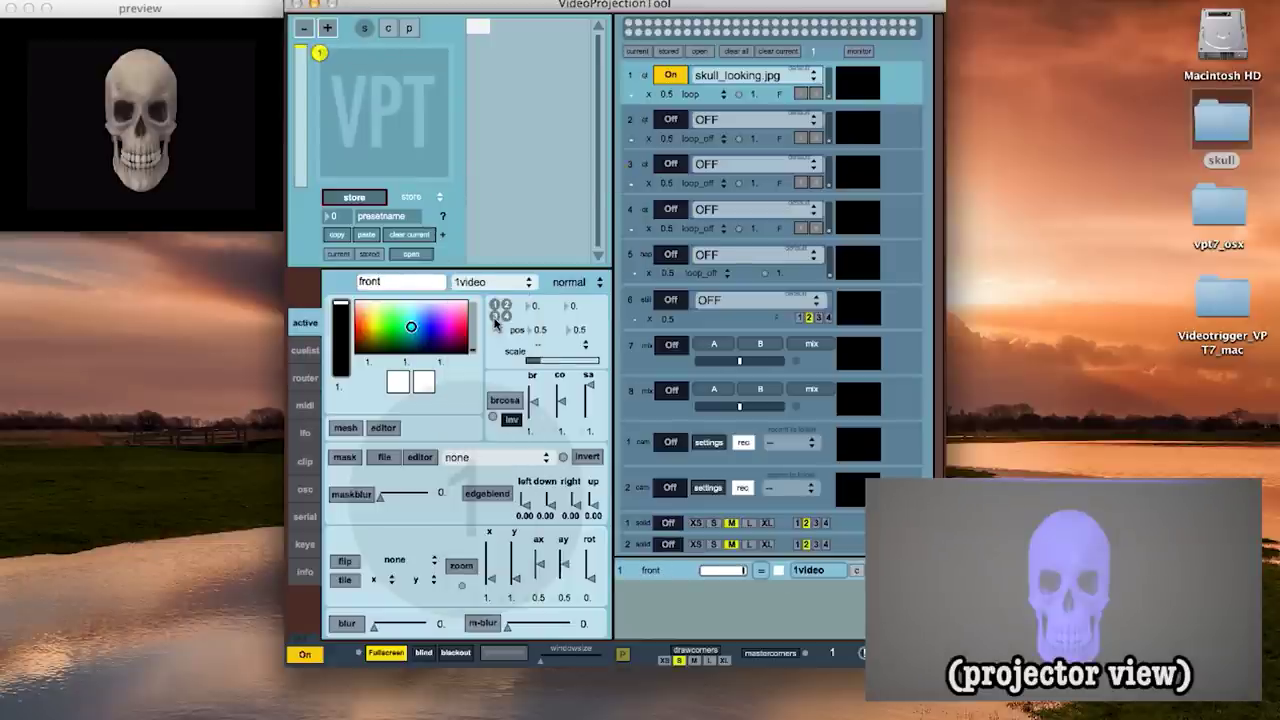
Switch on source 2 with skull_center_to_left.mov and add a layer named front_left that uses 2video
left_click(671, 120)
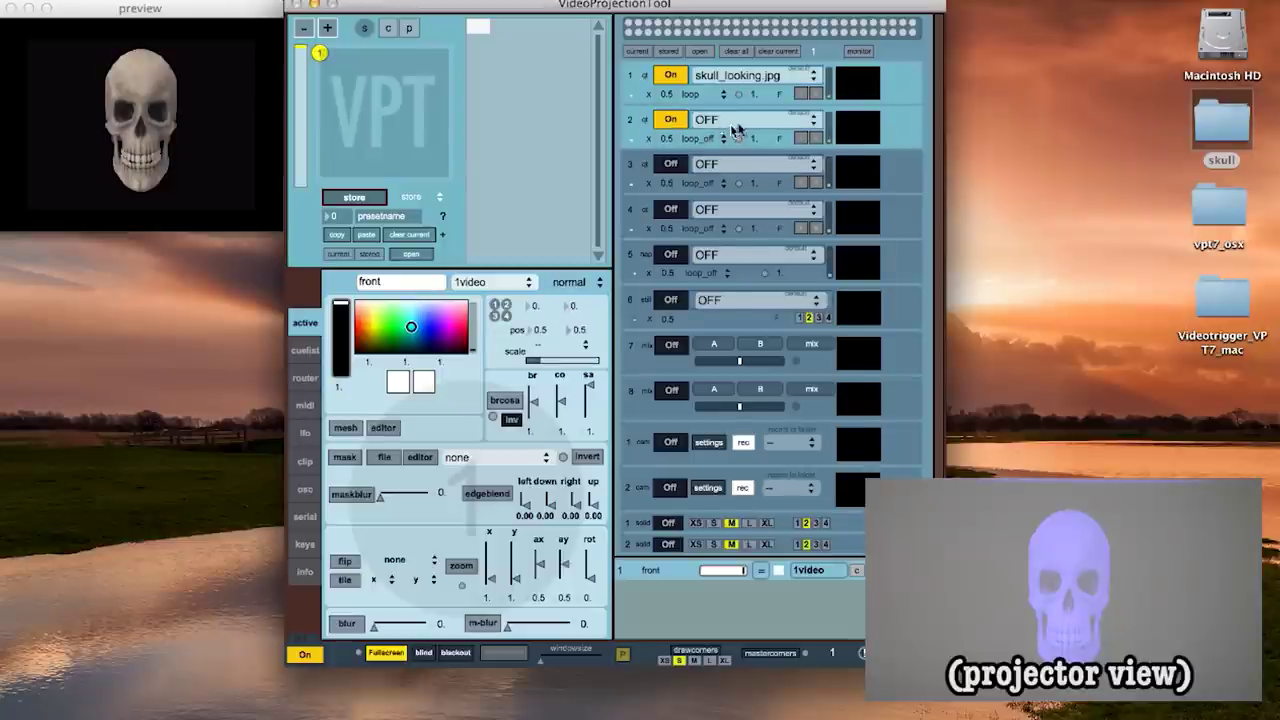
left_click(737, 126)
left_click(760, 285)
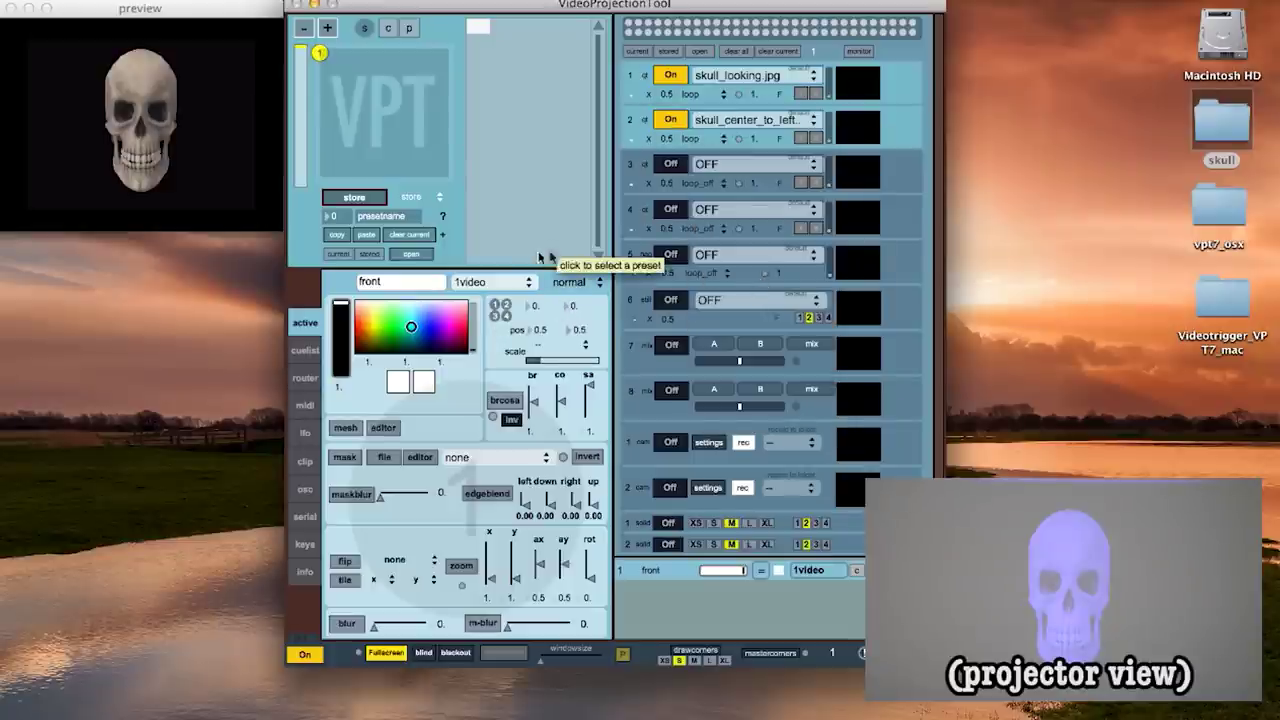
left_click(326, 27)
type("front_left")
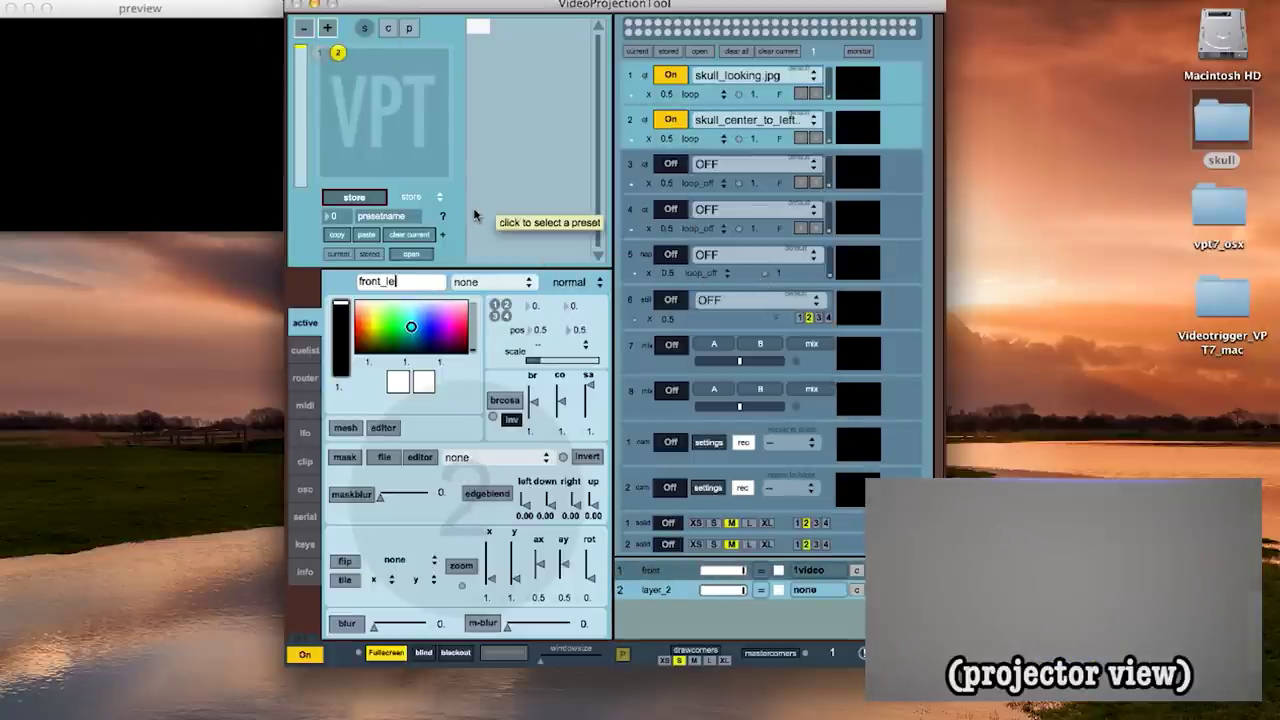
left_click(490, 282)
left_click(484, 337)
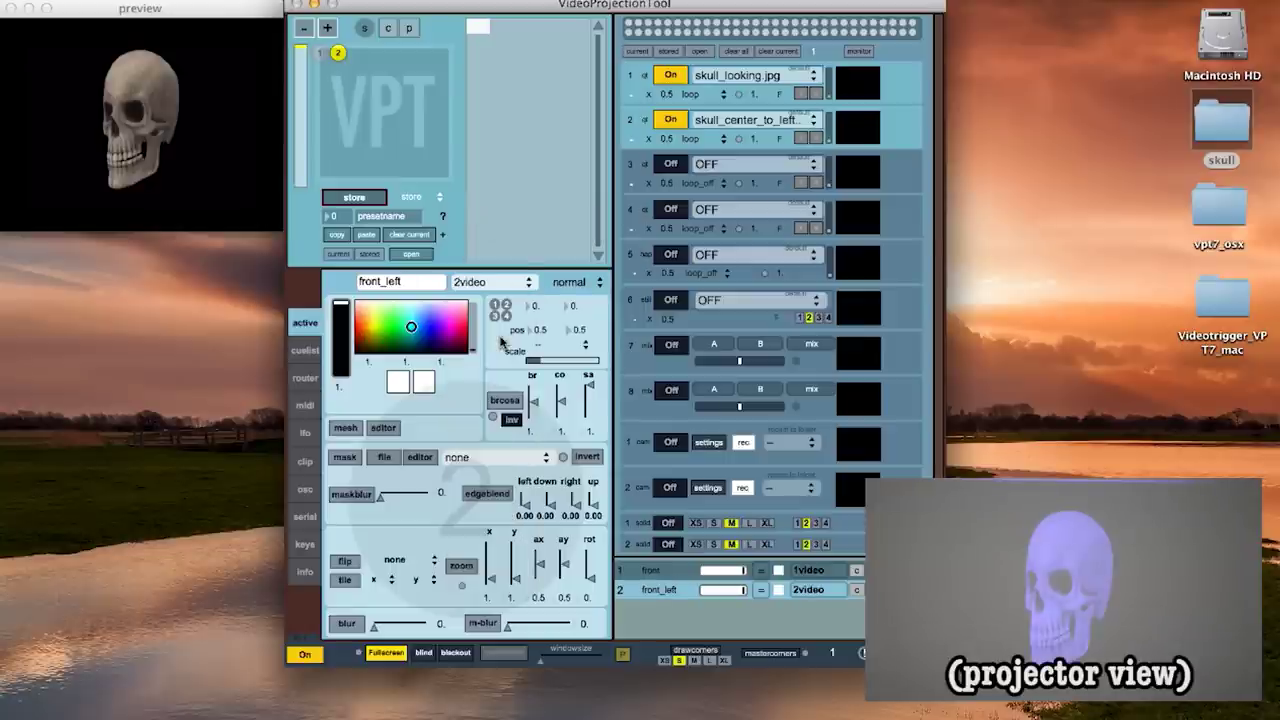
Switch on source 3 with skull_left_to_center.mov and add a layer named left_front that uses 3video
left_click(745, 164)
left_click(771, 362)
left_click(326, 27)
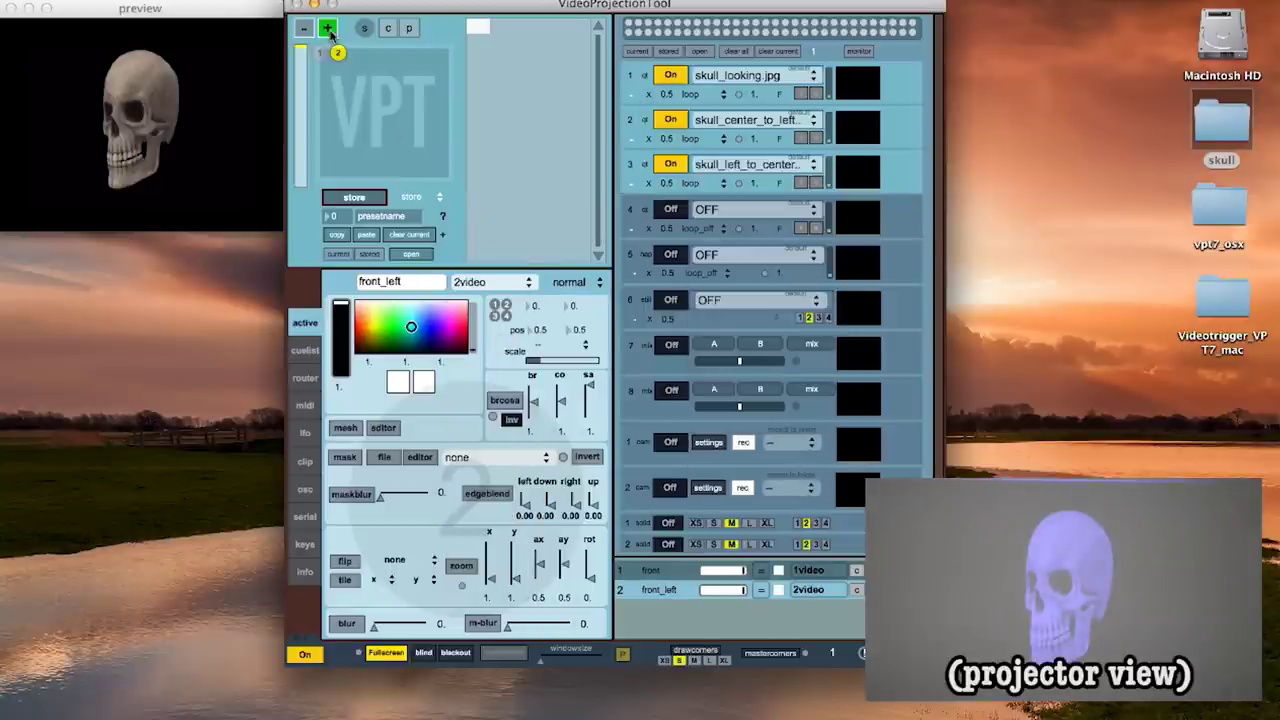
left_click(426, 285)
type("left_front")
left_click(491, 282)
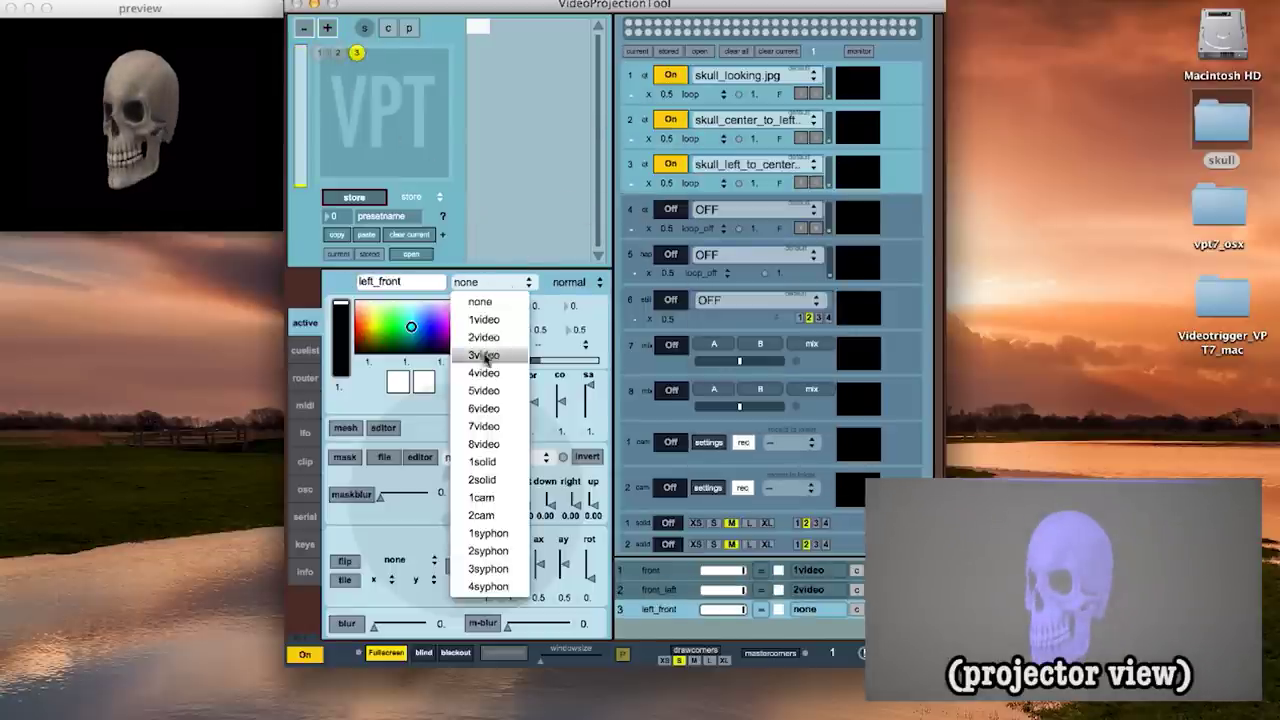
left_click(484, 355)
Switch on source 4 with skull_center_to_right.mov and add a layer named front_right that uses 4video
left_click(677, 208)
left_click(750, 209)
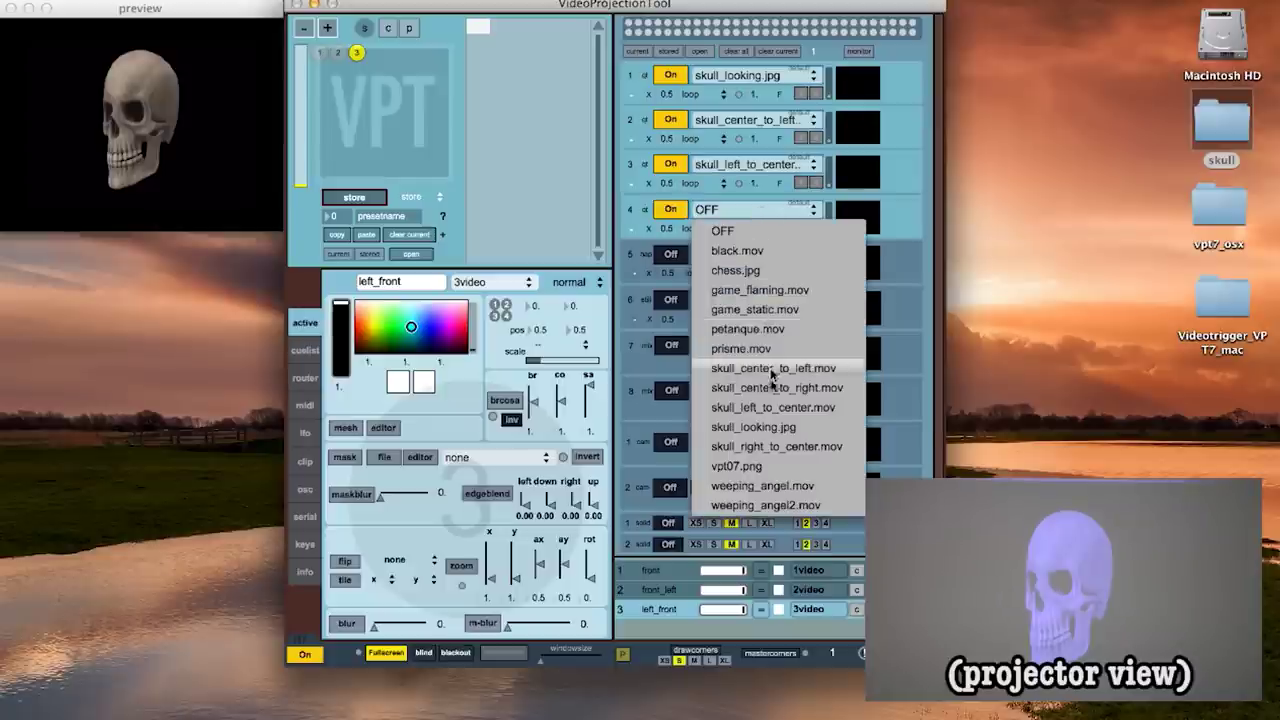
left_click(728, 377)
left_click(326, 27)
left_click(427, 282)
type("front_right")
left_click(490, 282)
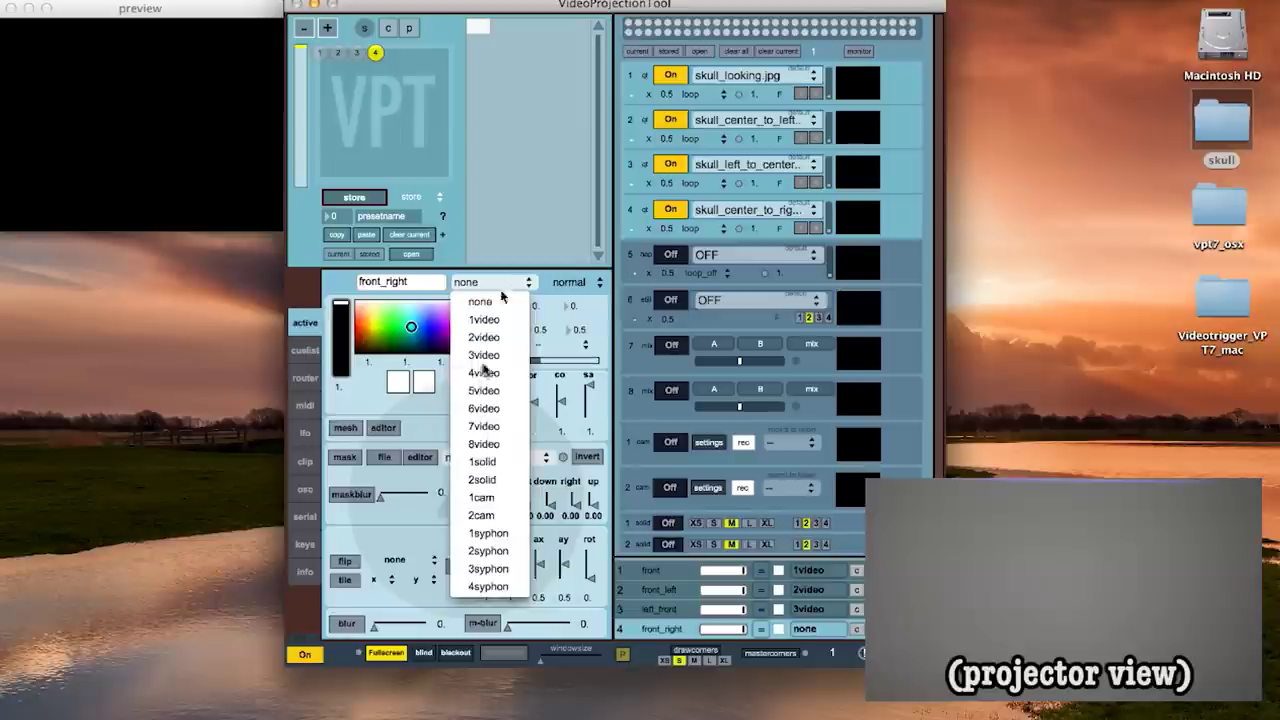
left_click(484, 377)
Switch on source 5 with skull_right_to_center.mov and add a layer named right_front that uses 5video
left_click(672, 255)
left_click(750, 255)
left_click(765, 452)
left_click(326, 27)
type("right_front")
left_click(490, 282)
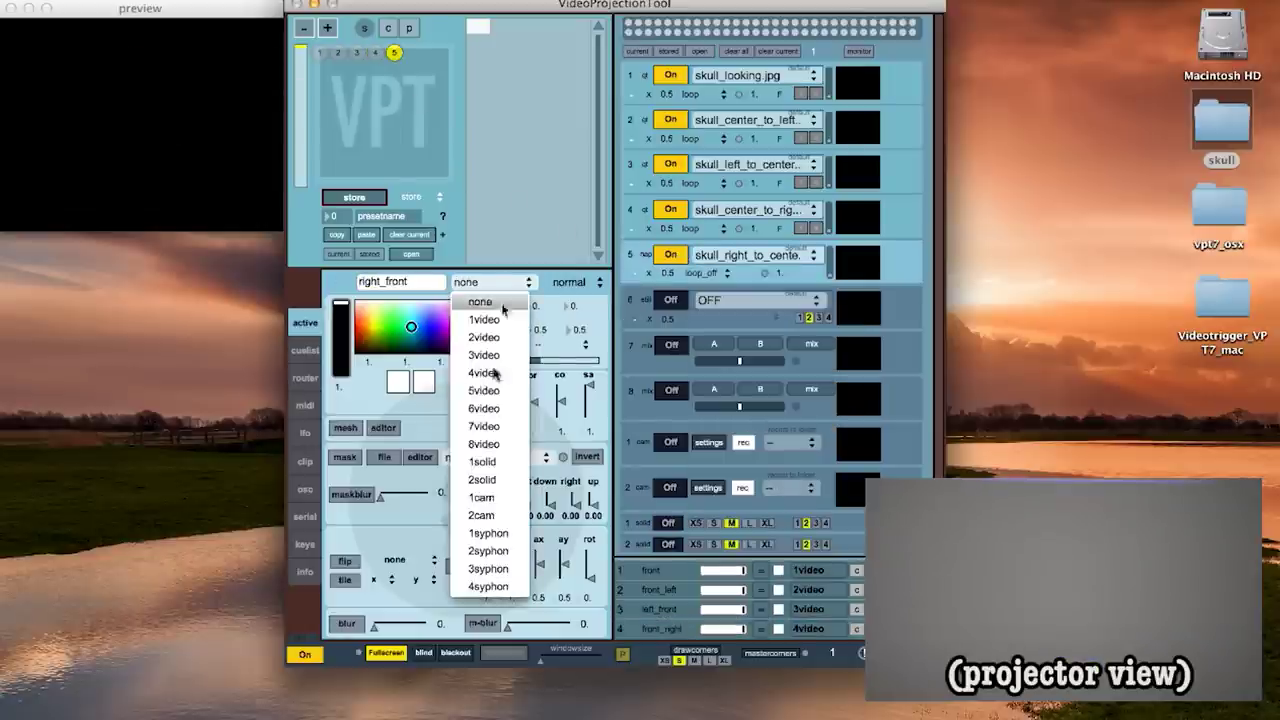
left_click(484, 399)
Go through layers 1 to 5 in turn to review each one's video source and stacking order
left_click(320, 53)
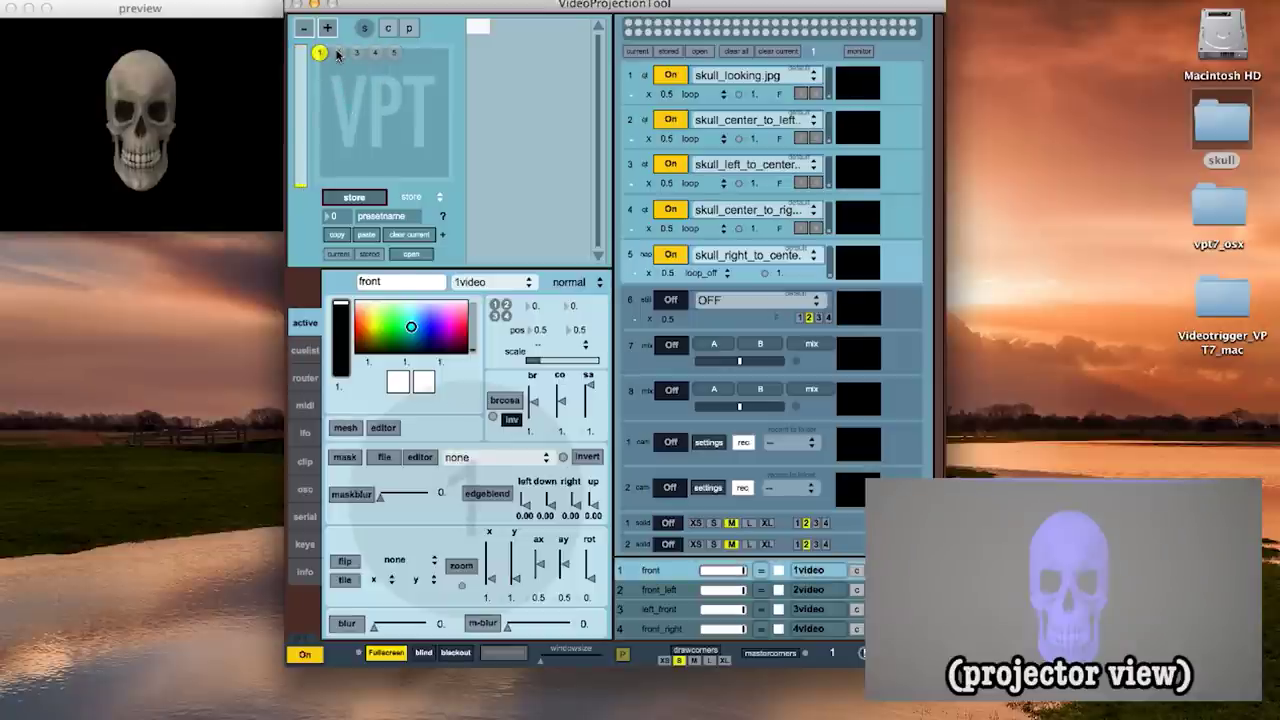
left_click(338, 53)
left_click(357, 53)
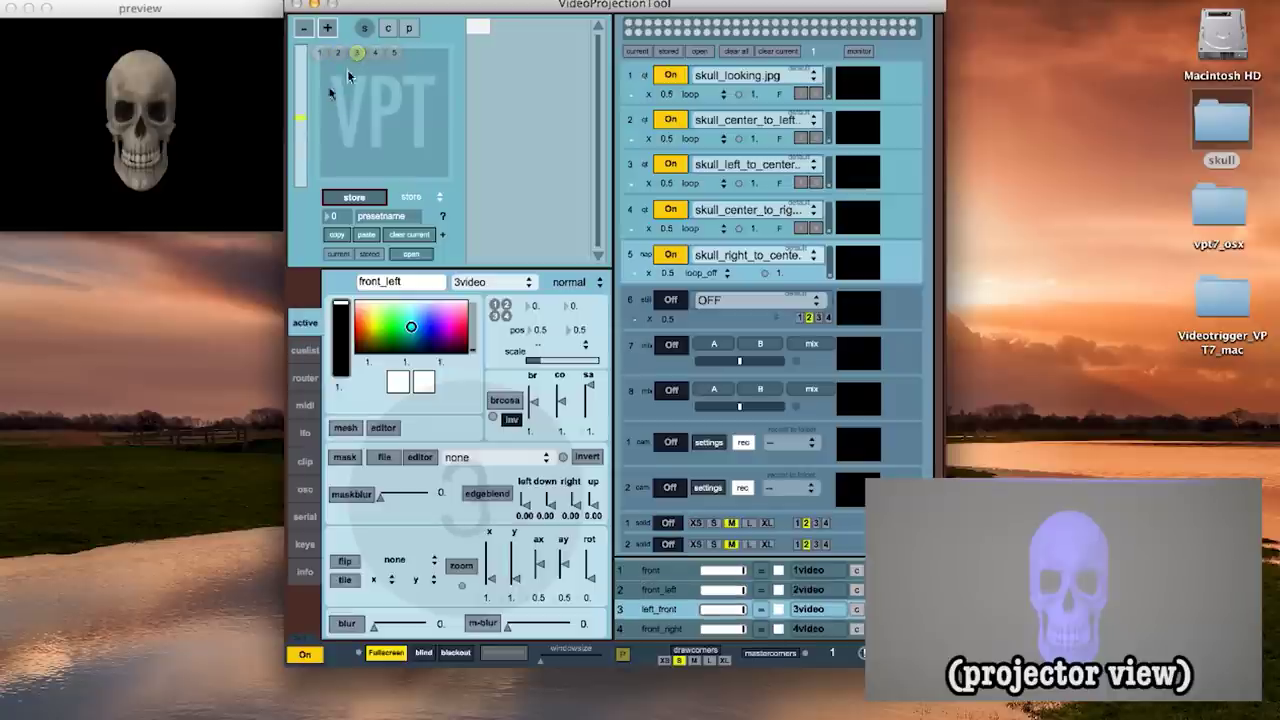
left_click(376, 55)
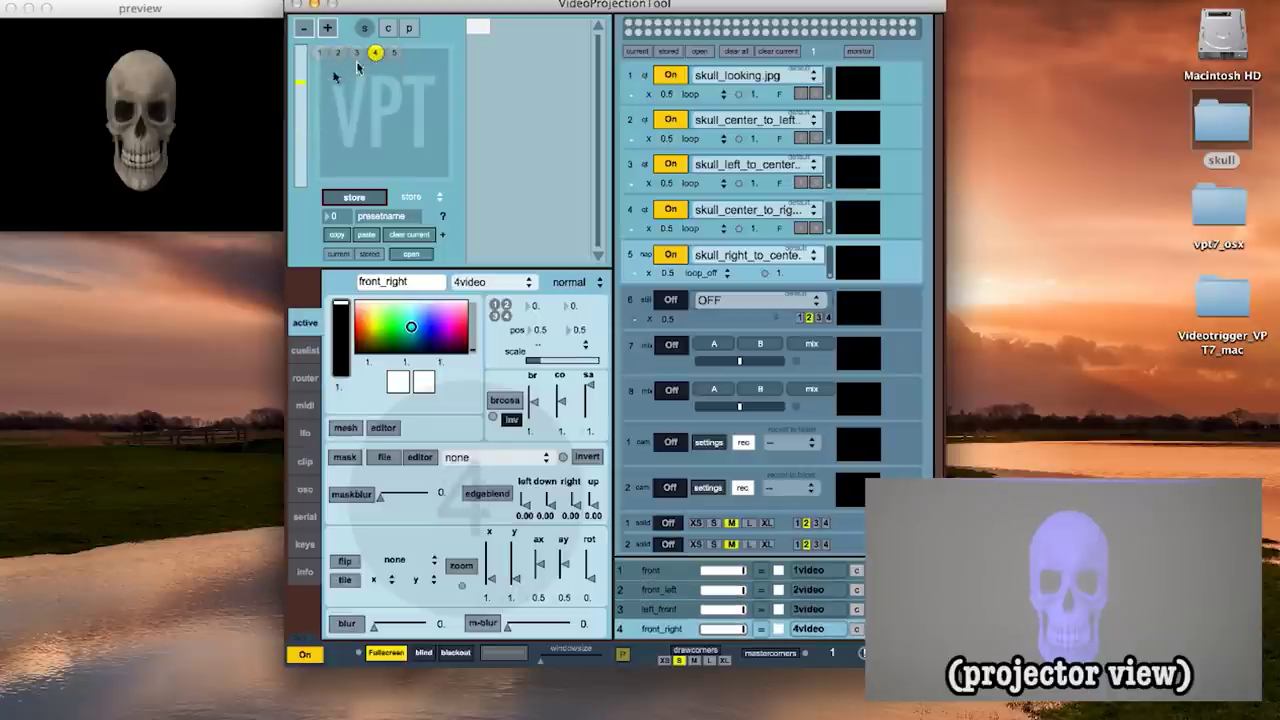
left_click(395, 54)
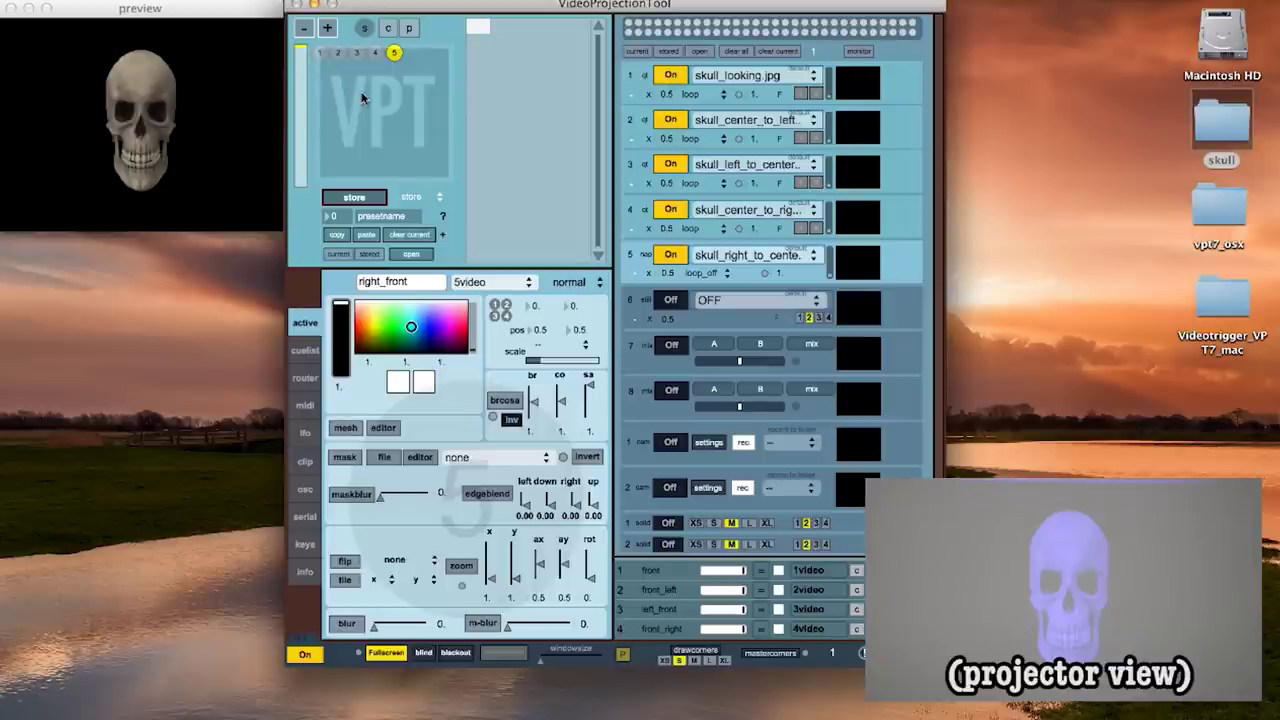
Launch VideoTrigger_VPT7_mac from its desktop folder and check its video input settings, keeping Microsoft LifeCam Cinema as the video device
double_click(1218, 300)
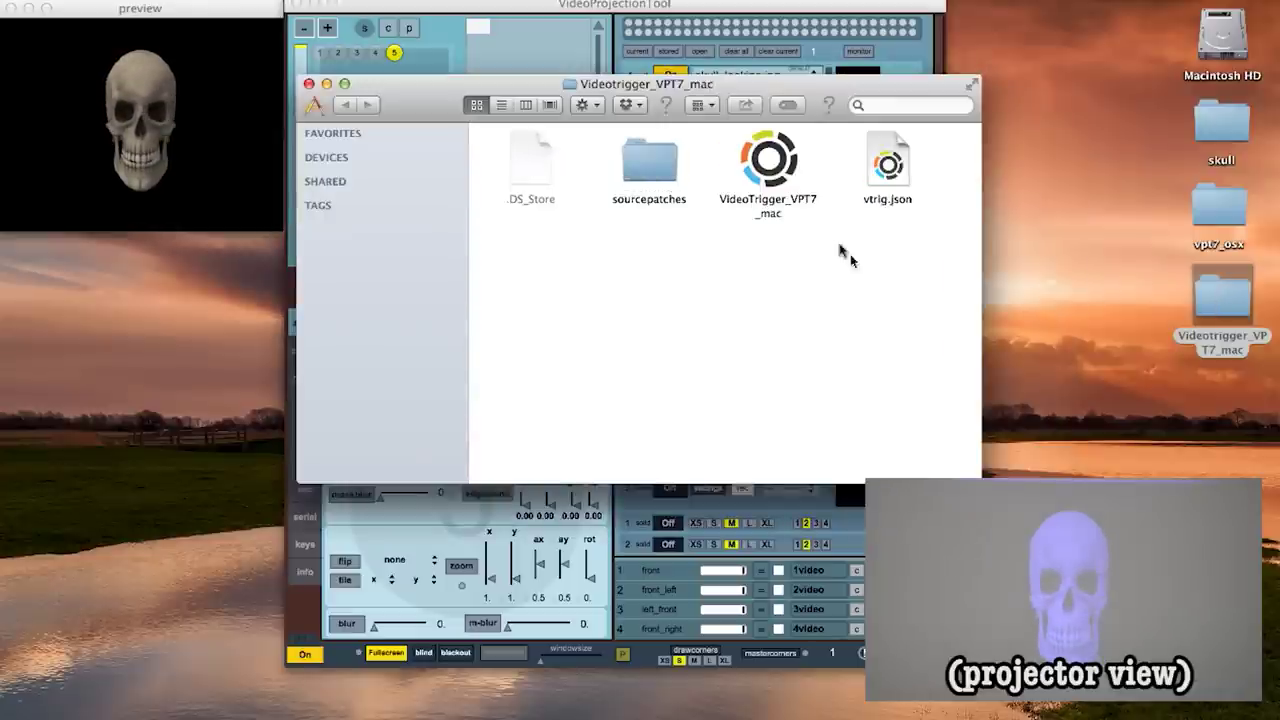
double_click(786, 178)
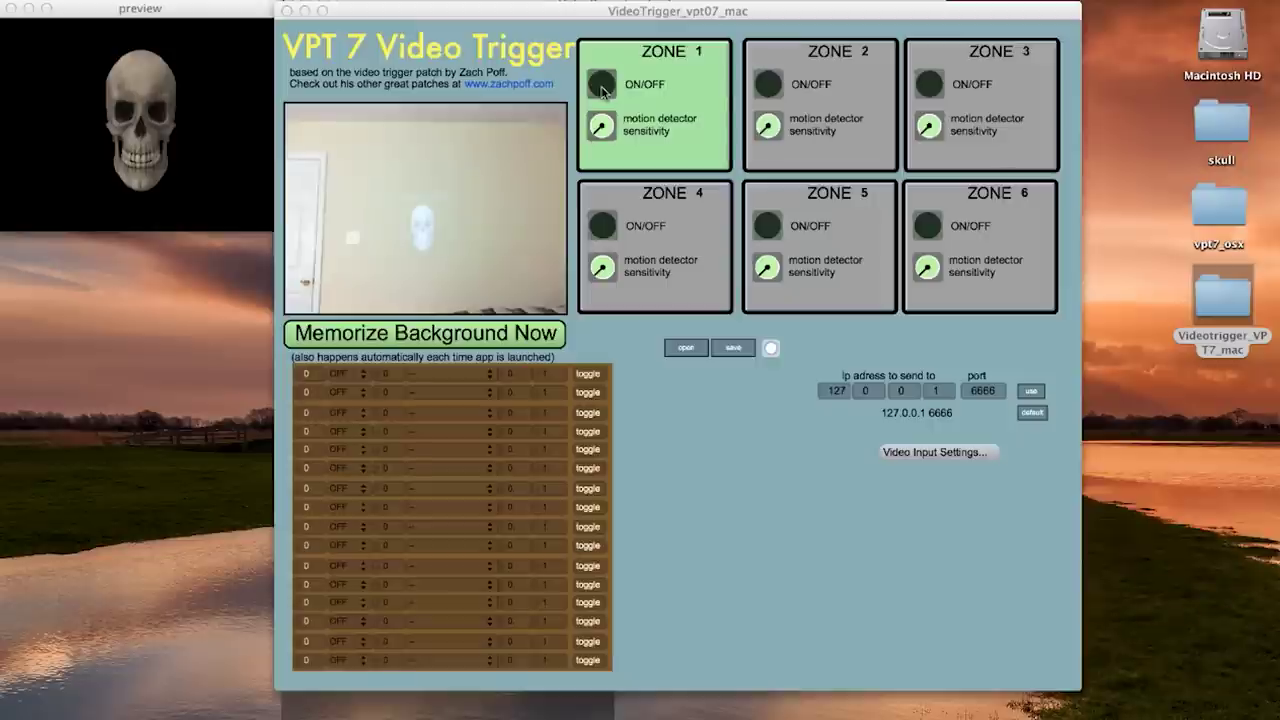
left_click(945, 455)
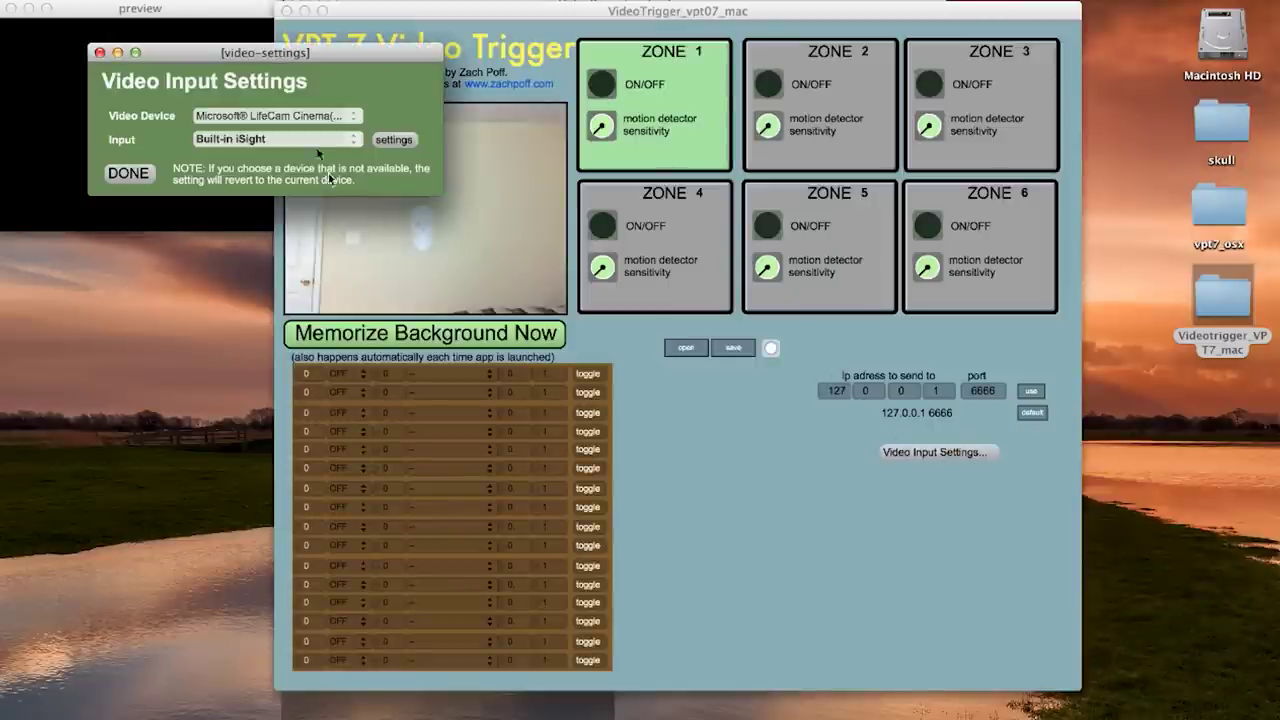
left_click(328, 122)
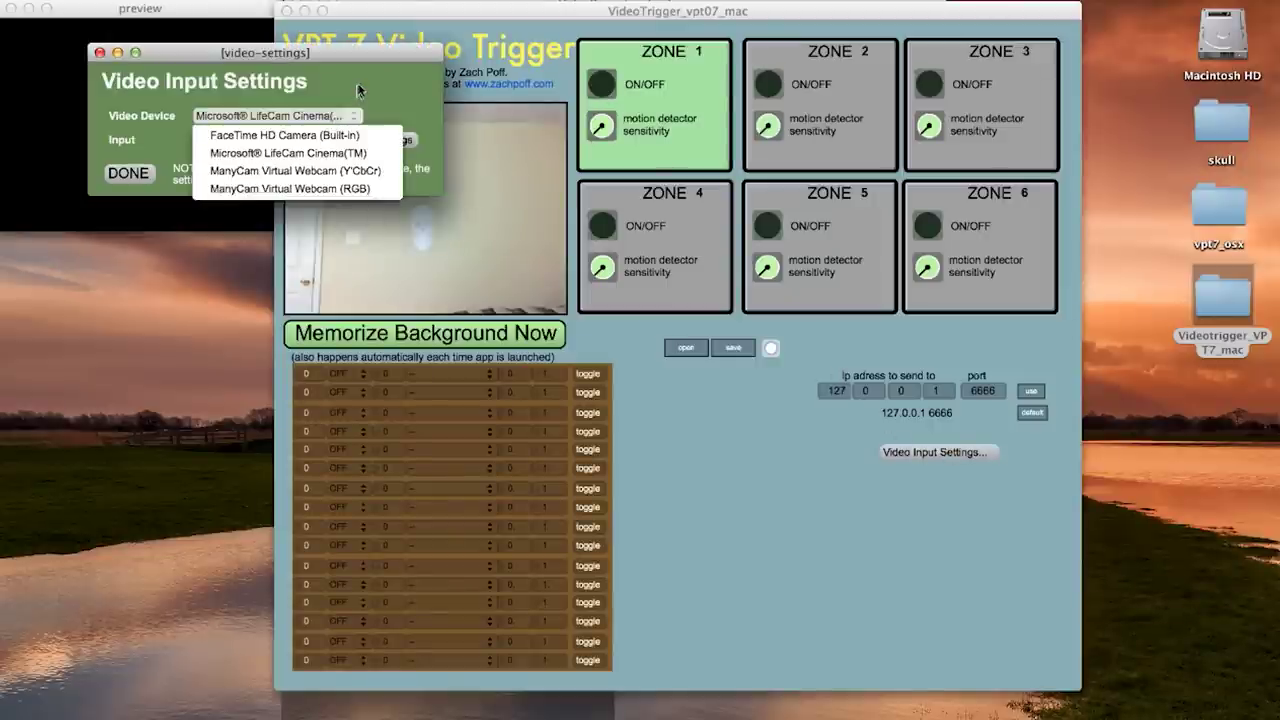
left_click(358, 90)
left_click(140, 175)
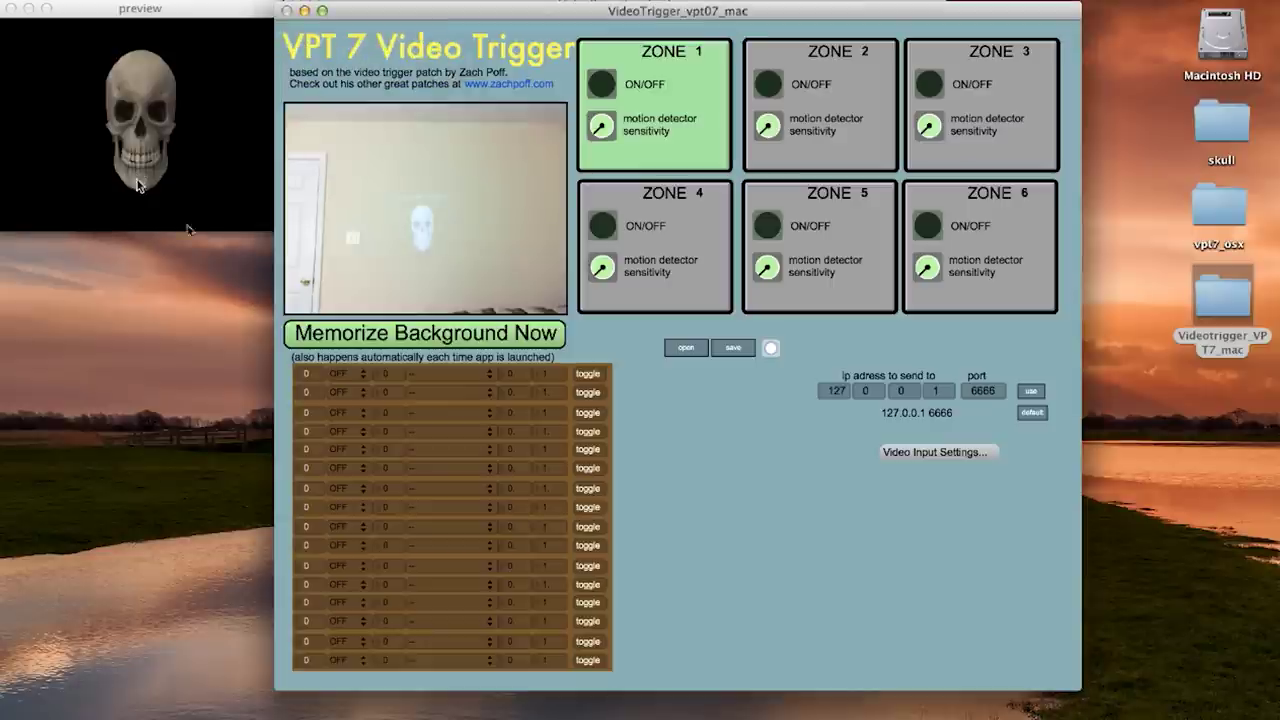
Memorize the camera background and enable zone 1 as a tall detection area just left of the projected skull
left_click(494, 342)
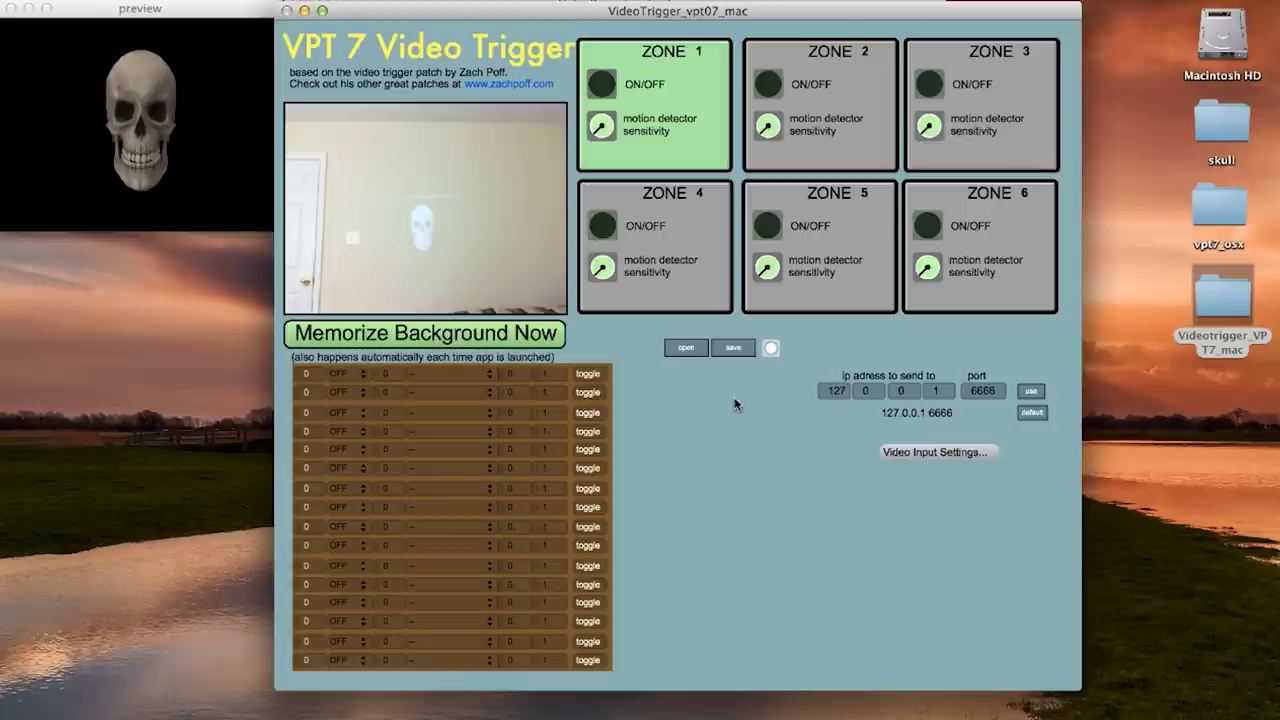
left_click(605, 86)
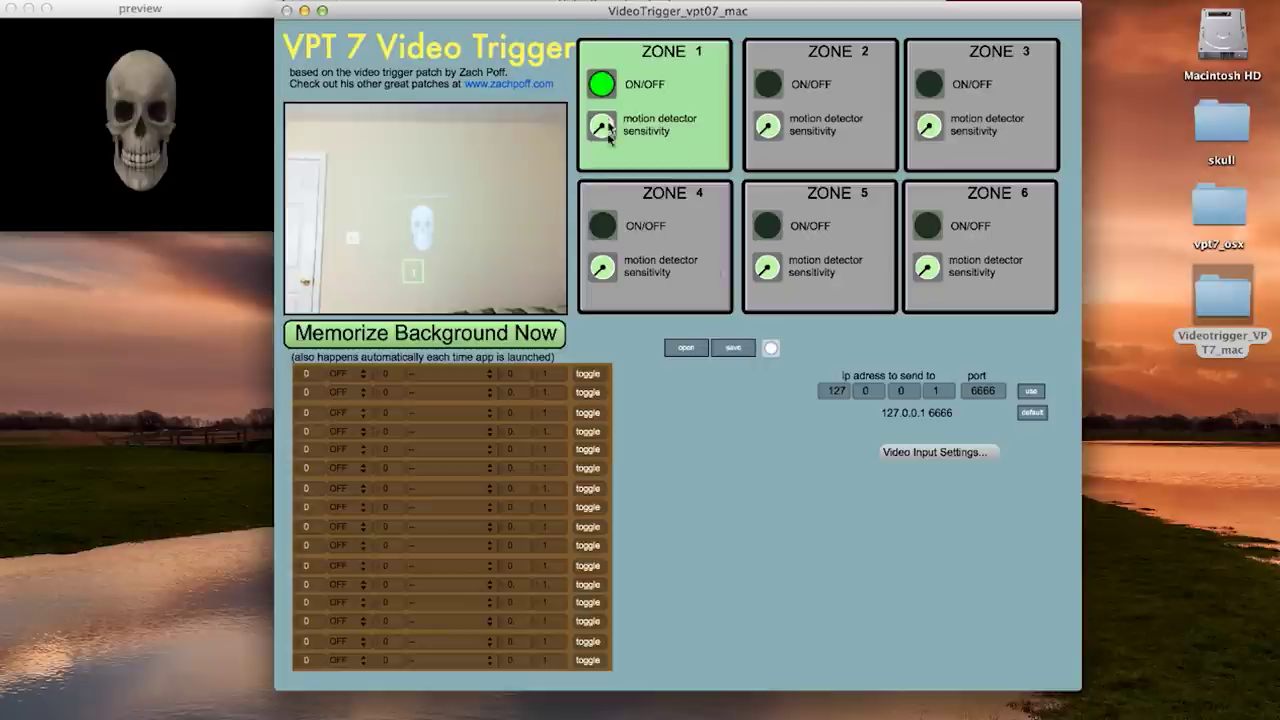
left_click_drag(370, 206, 397, 257)
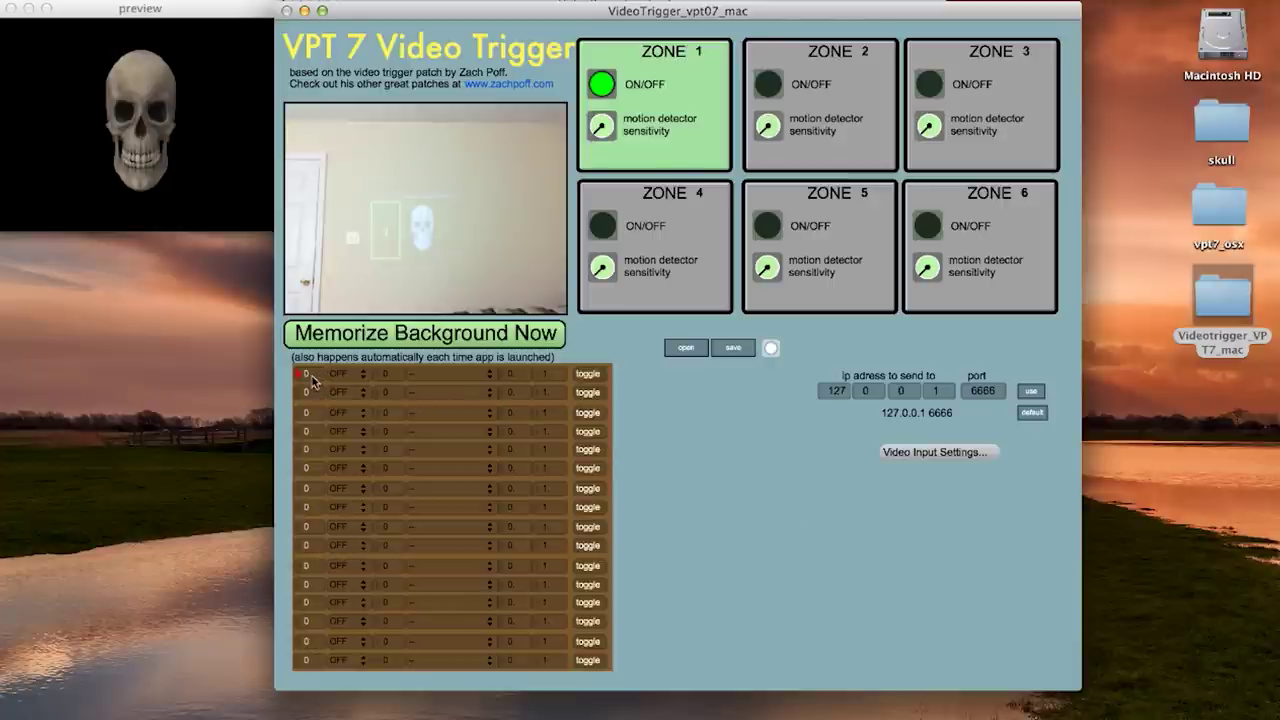
Configure the first routing row so that zone 1 sends trig to video source 2
left_click(340, 385)
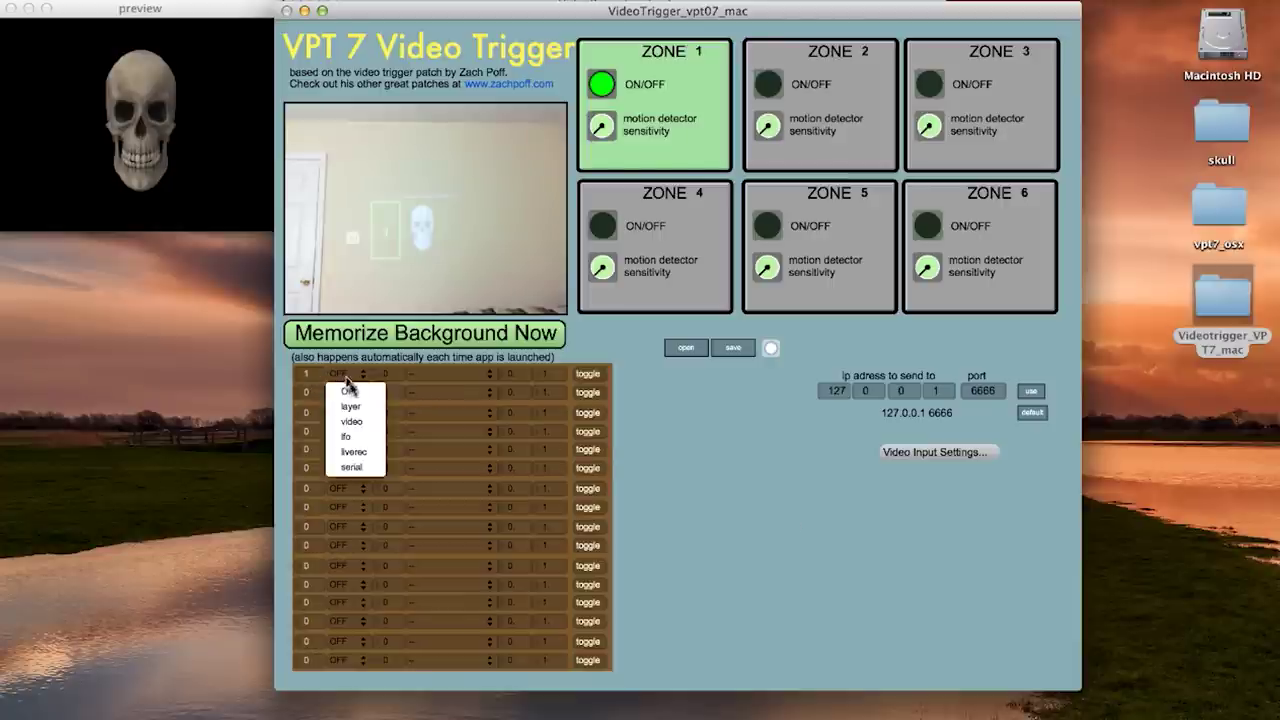
left_click(352, 408)
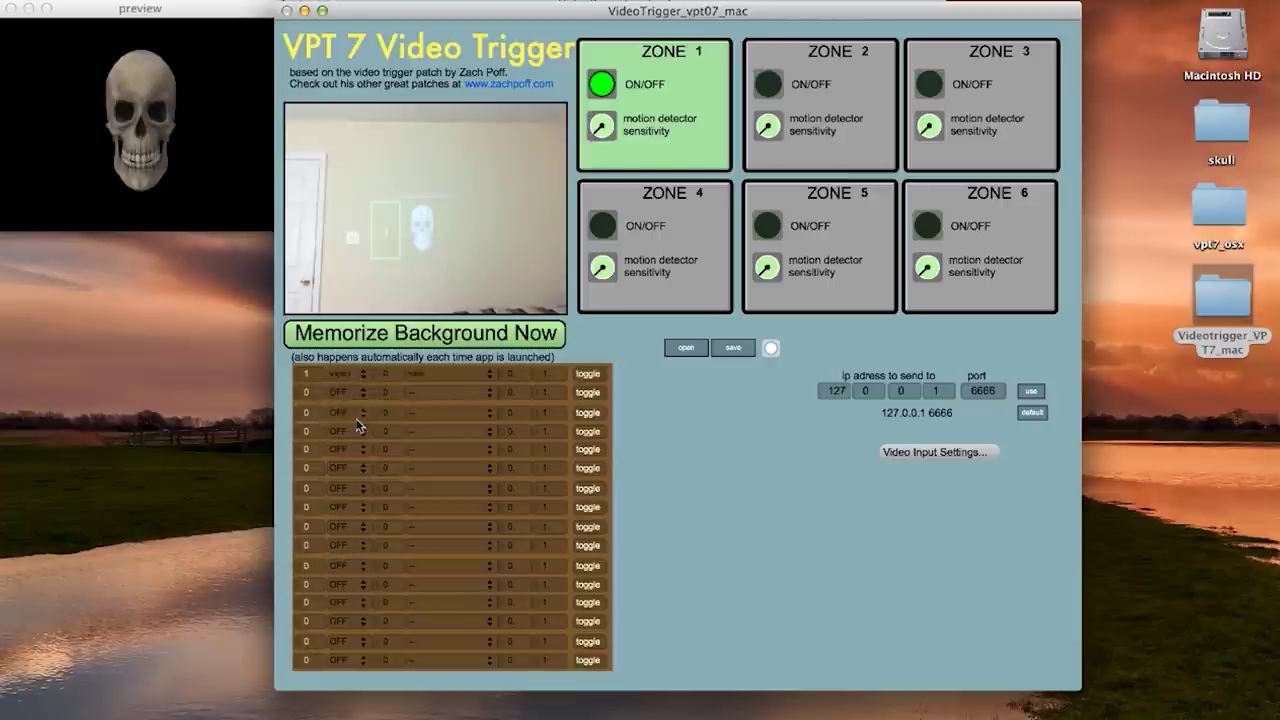
left_click(390, 376)
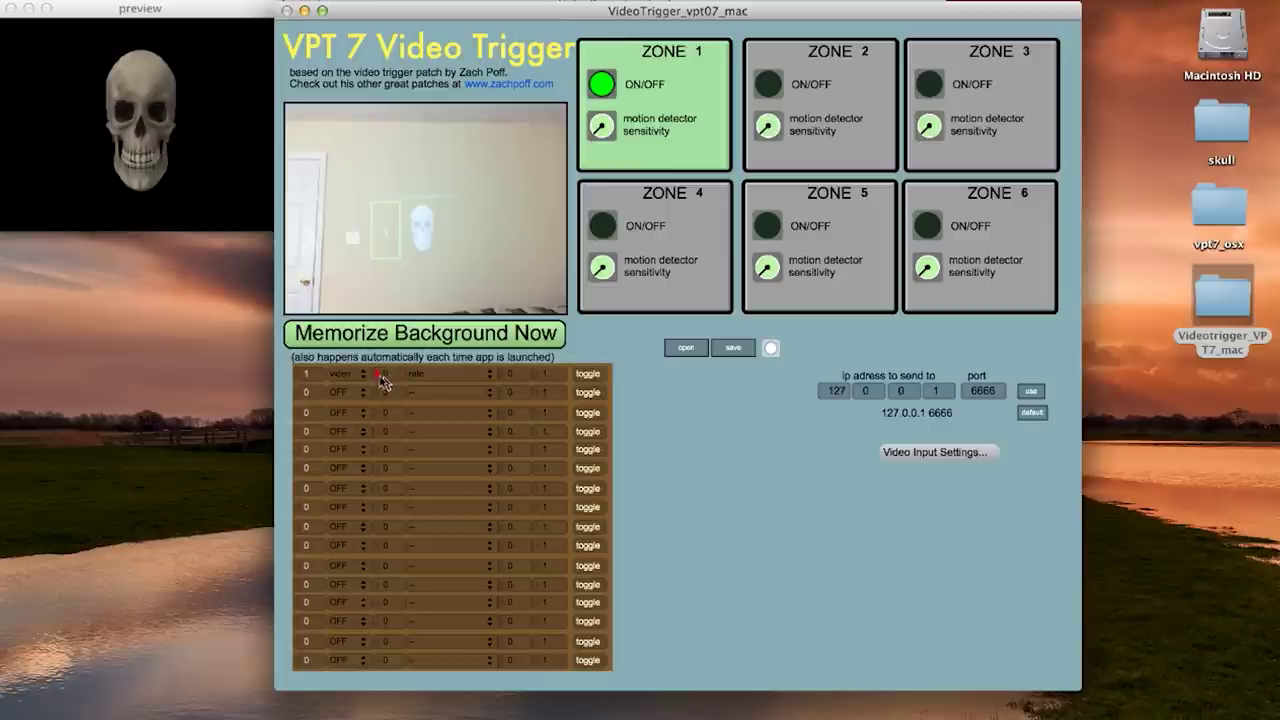
left_click(473, 379)
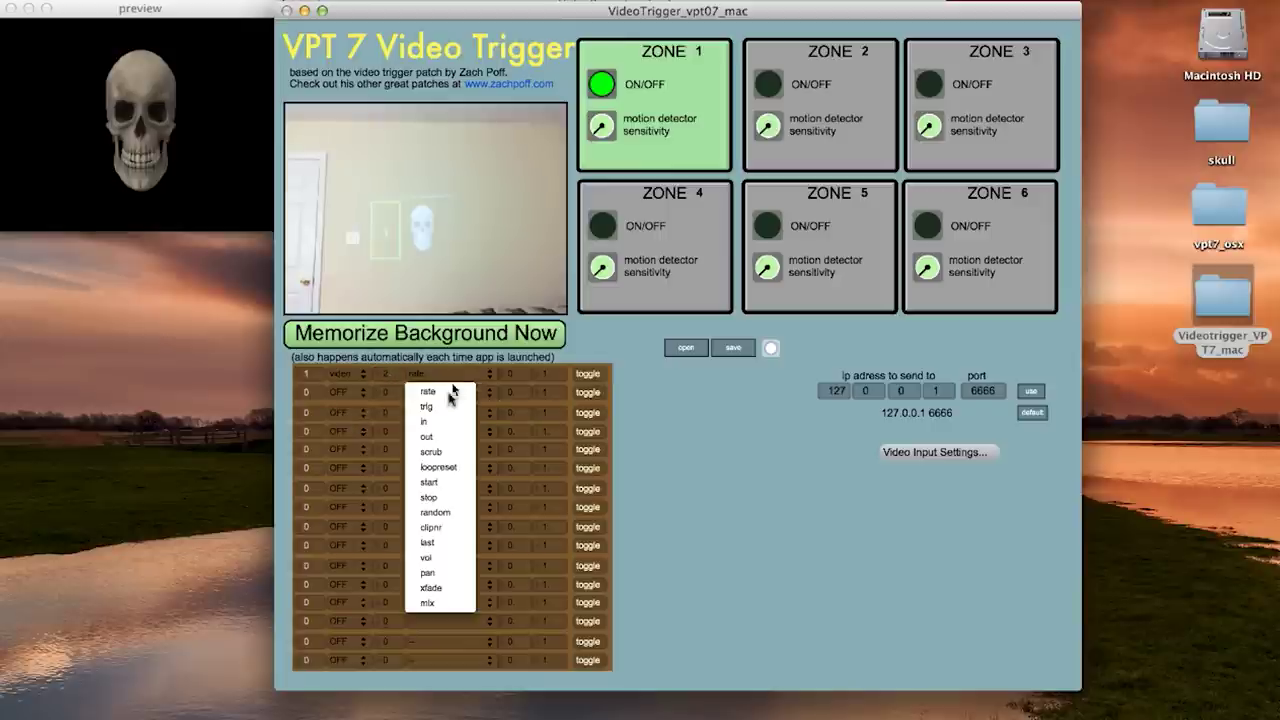
left_click(449, 407)
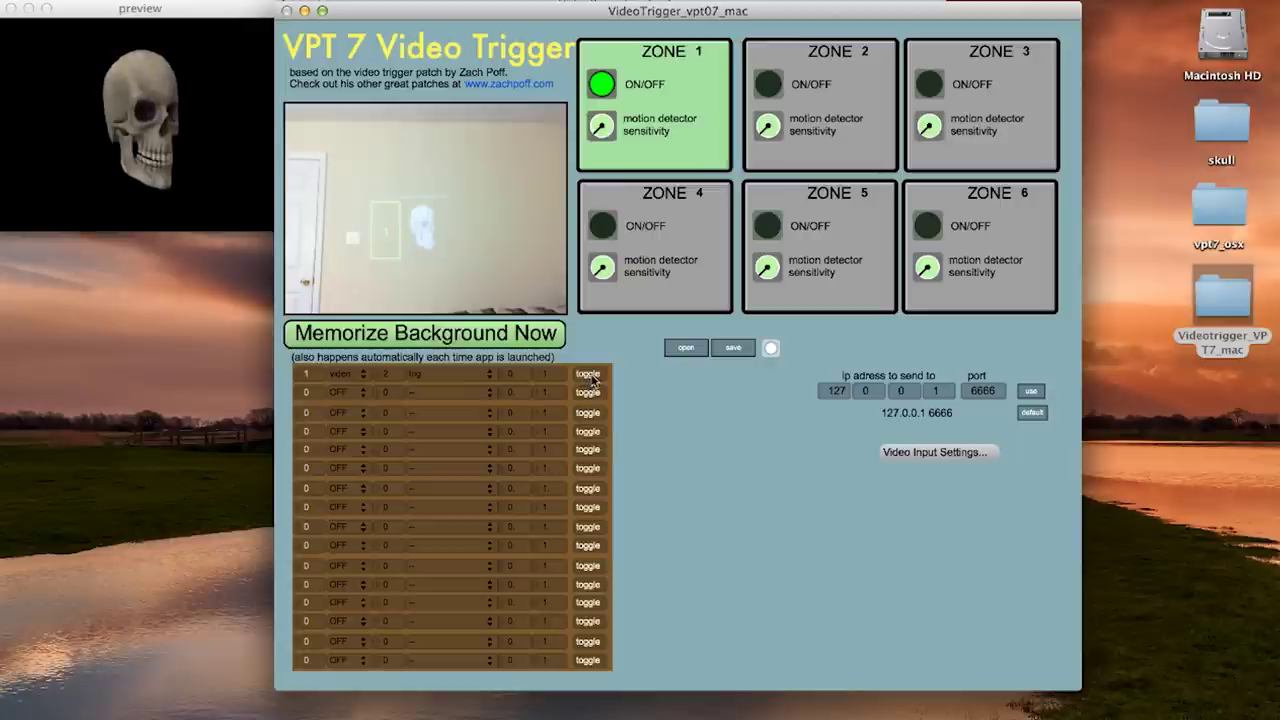
Set the first routing row's mode to in, and configure the second row so zone 1 sends fade 0 to 1 to layer 2 on in
left_click(588, 378)
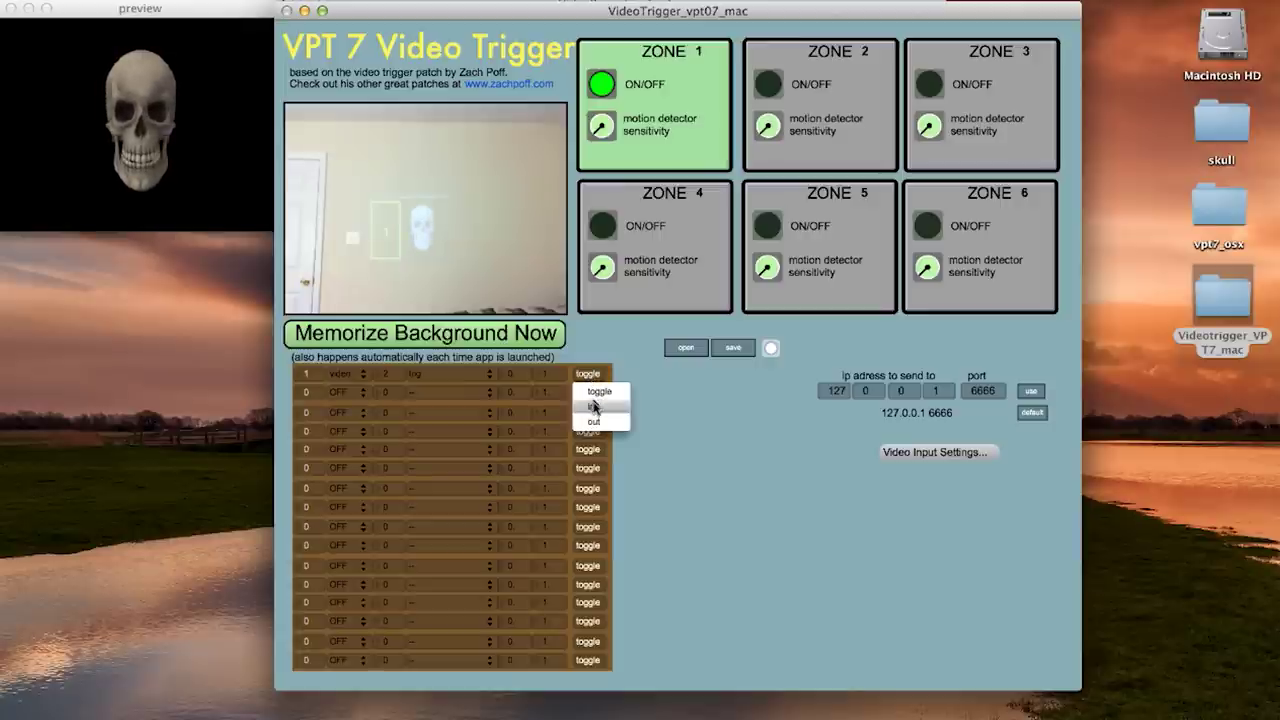
left_click(594, 408)
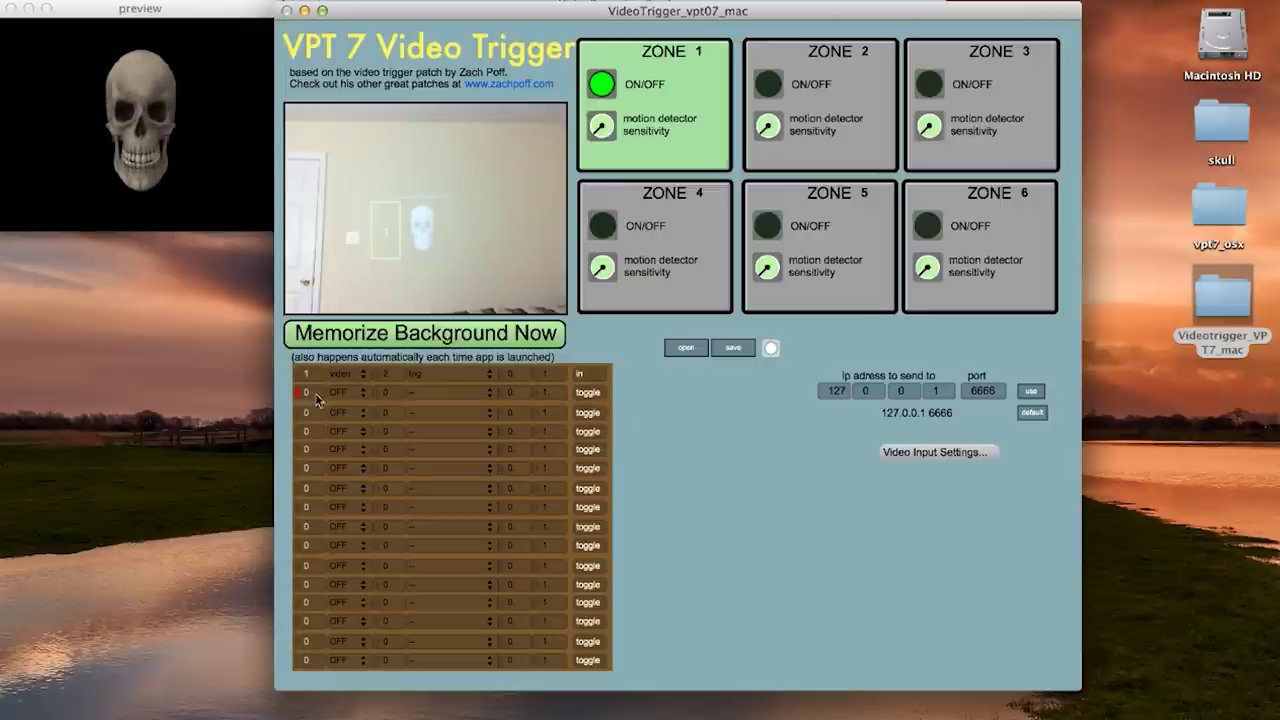
type("1")
left_click(348, 394)
left_click(350, 425)
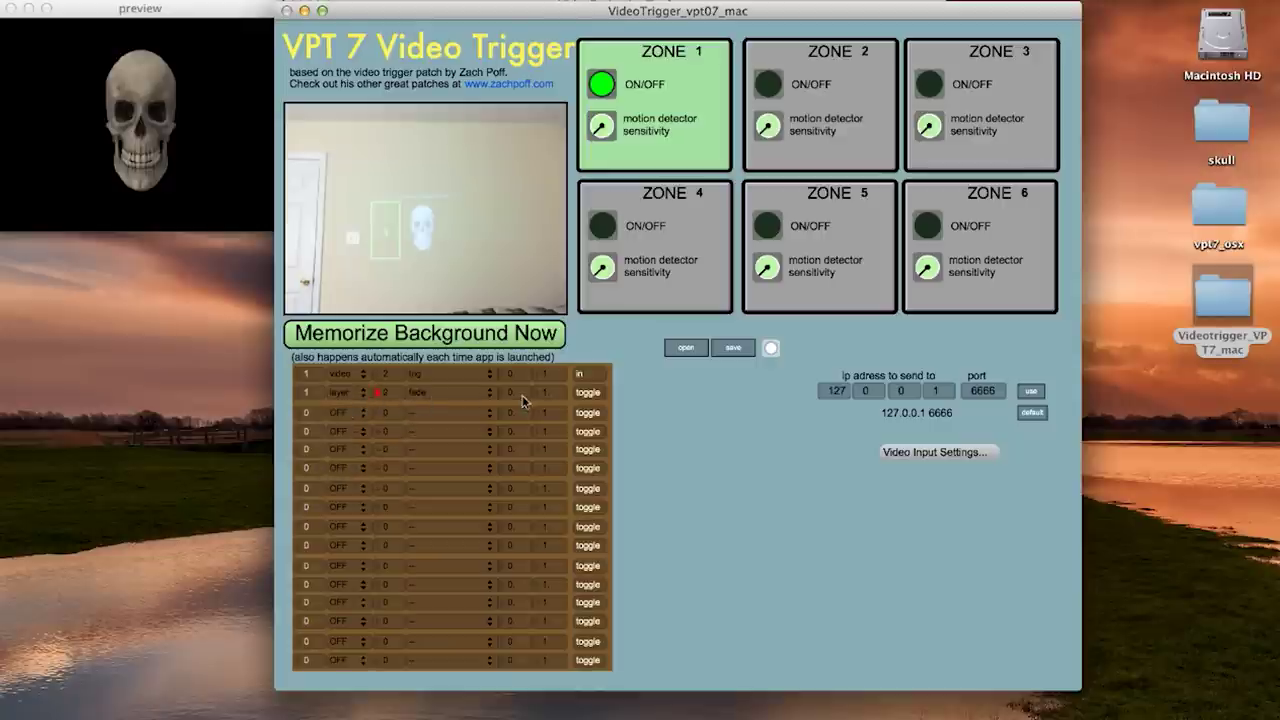
left_click(588, 392)
left_click(590, 410)
Configure the third routing row so that zone 1 sends trig to video source 3 on out
left_click(588, 412)
left_click(590, 449)
left_click(360, 412)
left_click(360, 445)
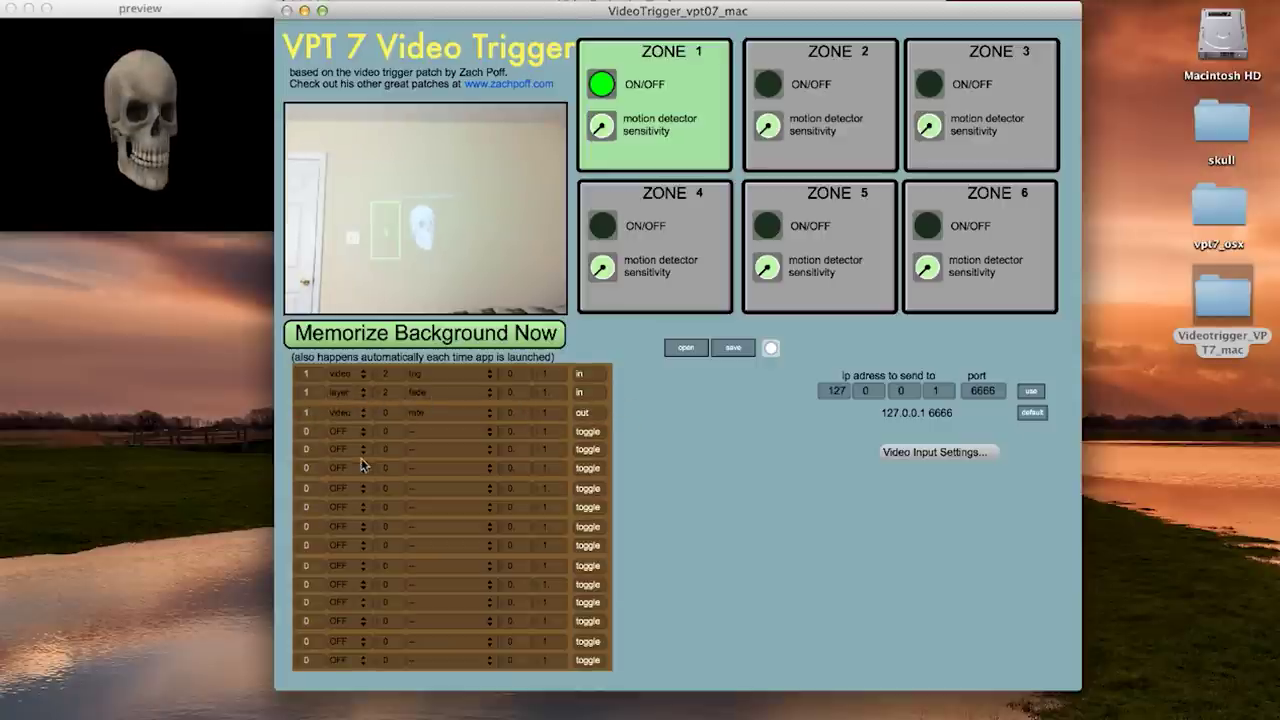
left_click(397, 415)
left_click(432, 413)
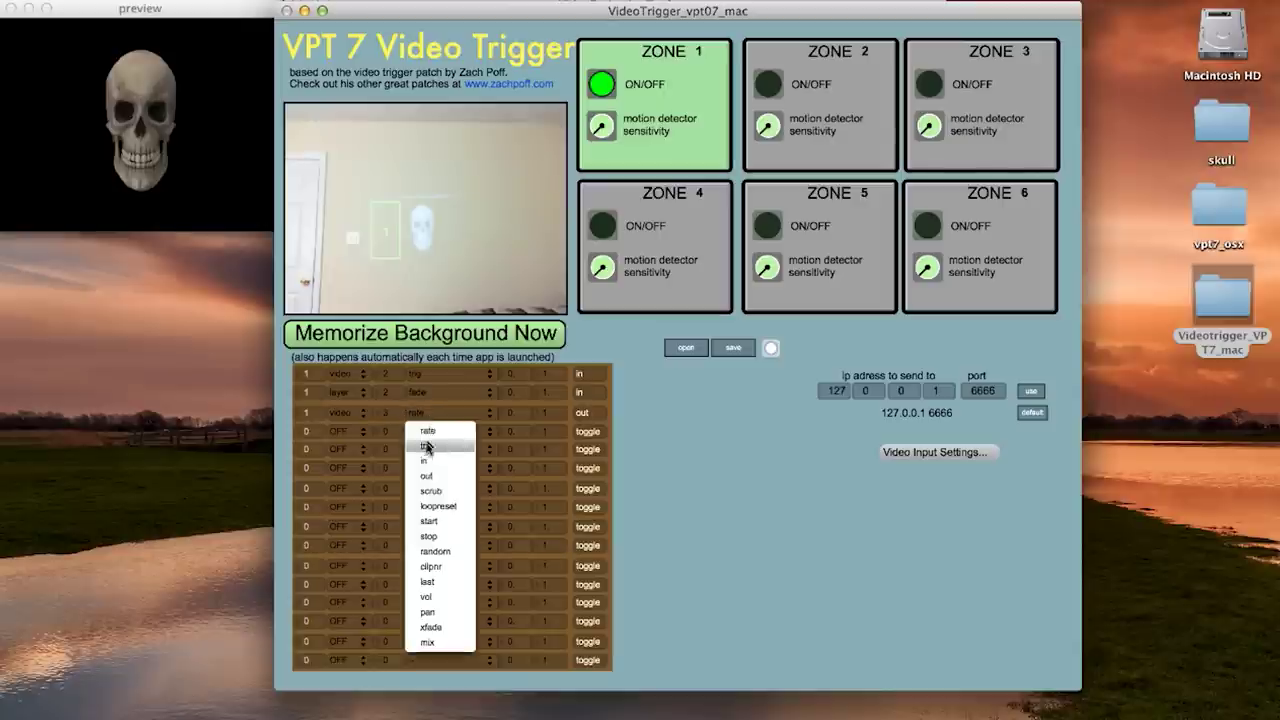
left_click(440, 455)
Configure the fourth routing row so that zone 1 fades layer 3 from 0 to 1 on out
left_click(588, 431)
left_click(590, 468)
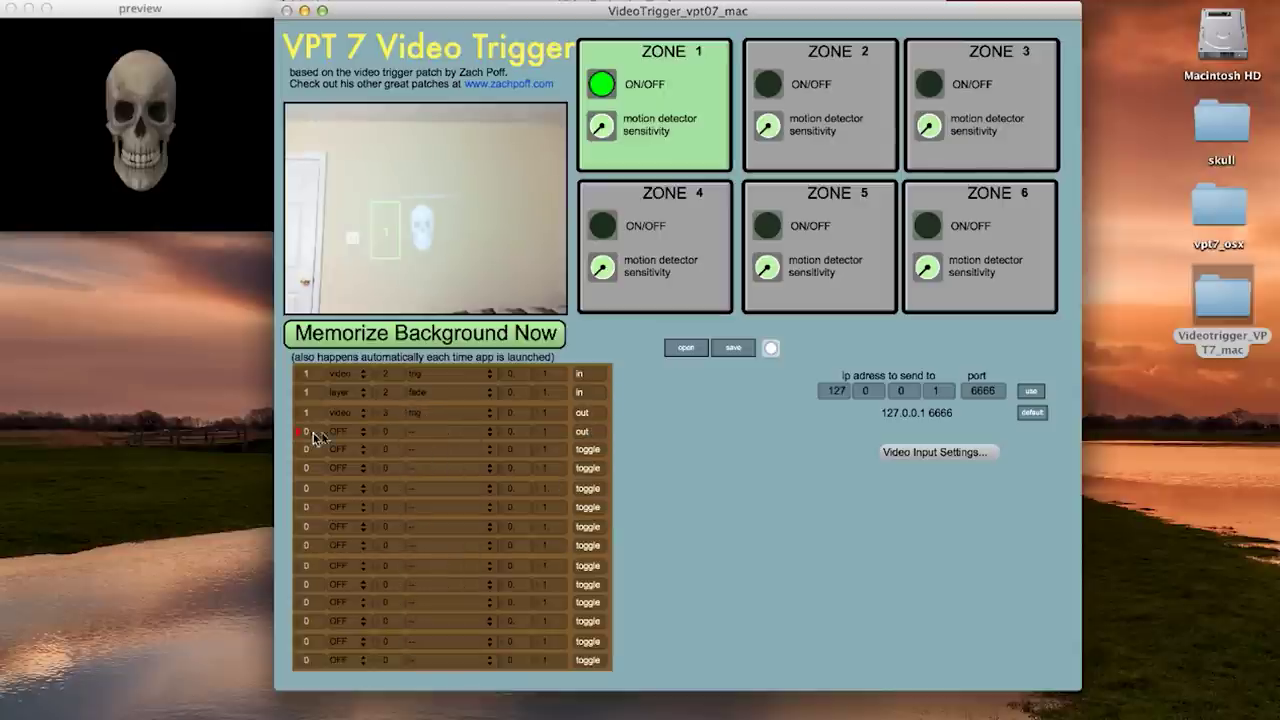
left_click(313, 434)
left_click(350, 484)
type("3")
key("Return")
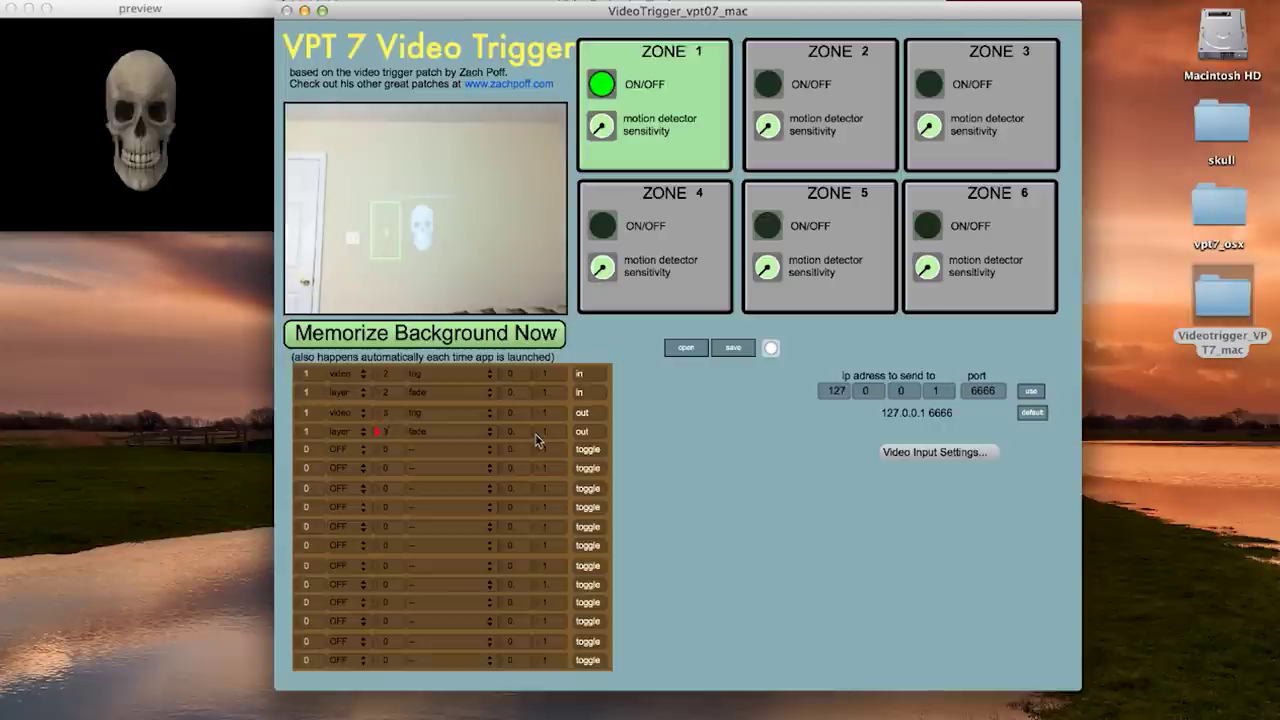
Configure the fifth routing row so that zone 1 fades layer 3 from 1 to 0 on in
left_click(308, 450)
type("1")
left_click(340, 450)
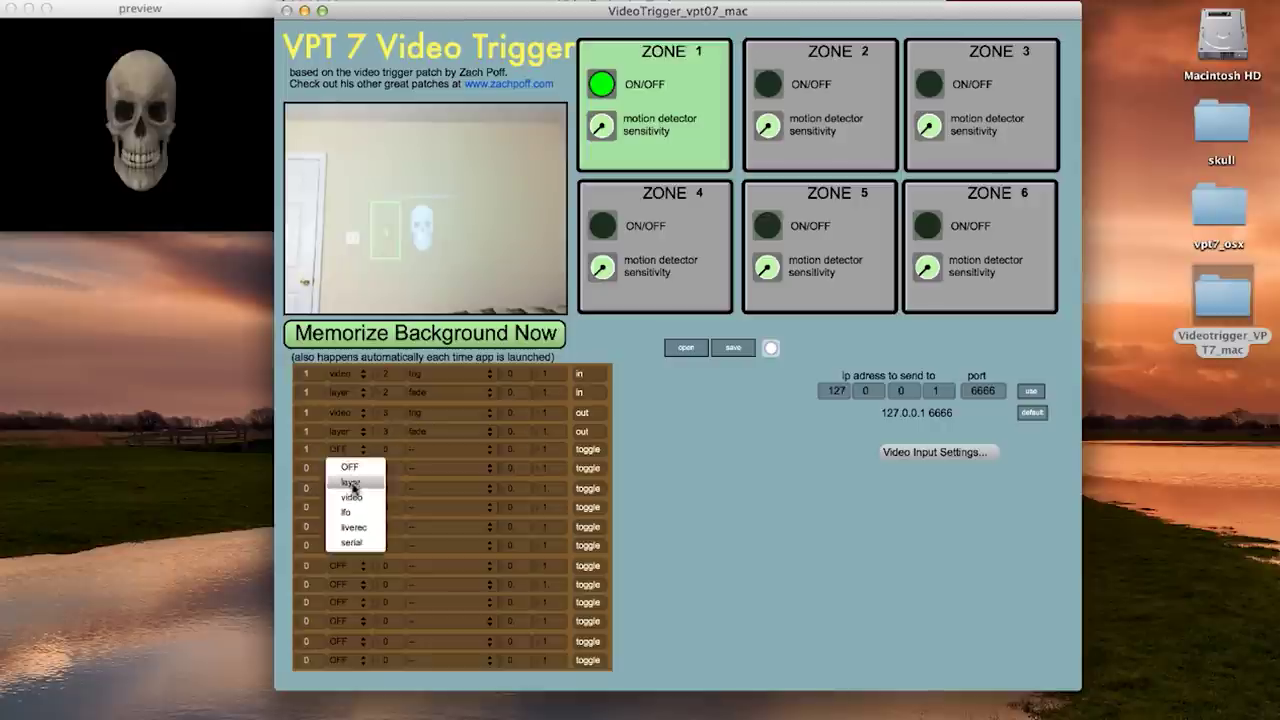
left_click(345, 503)
left_click(390, 457)
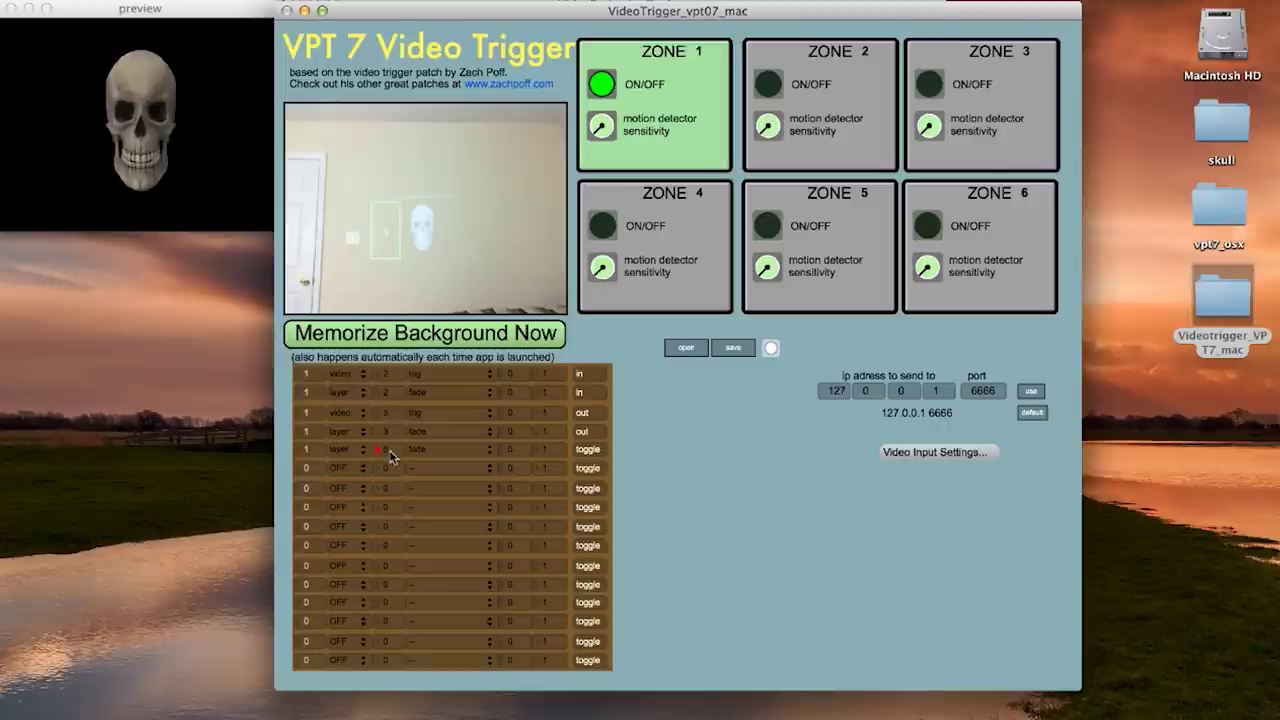
left_click(597, 457)
left_click(605, 480)
Configure the sixth routing row so that zone 1 fades layer 2 from 1 to 0 on out
left_click(318, 470)
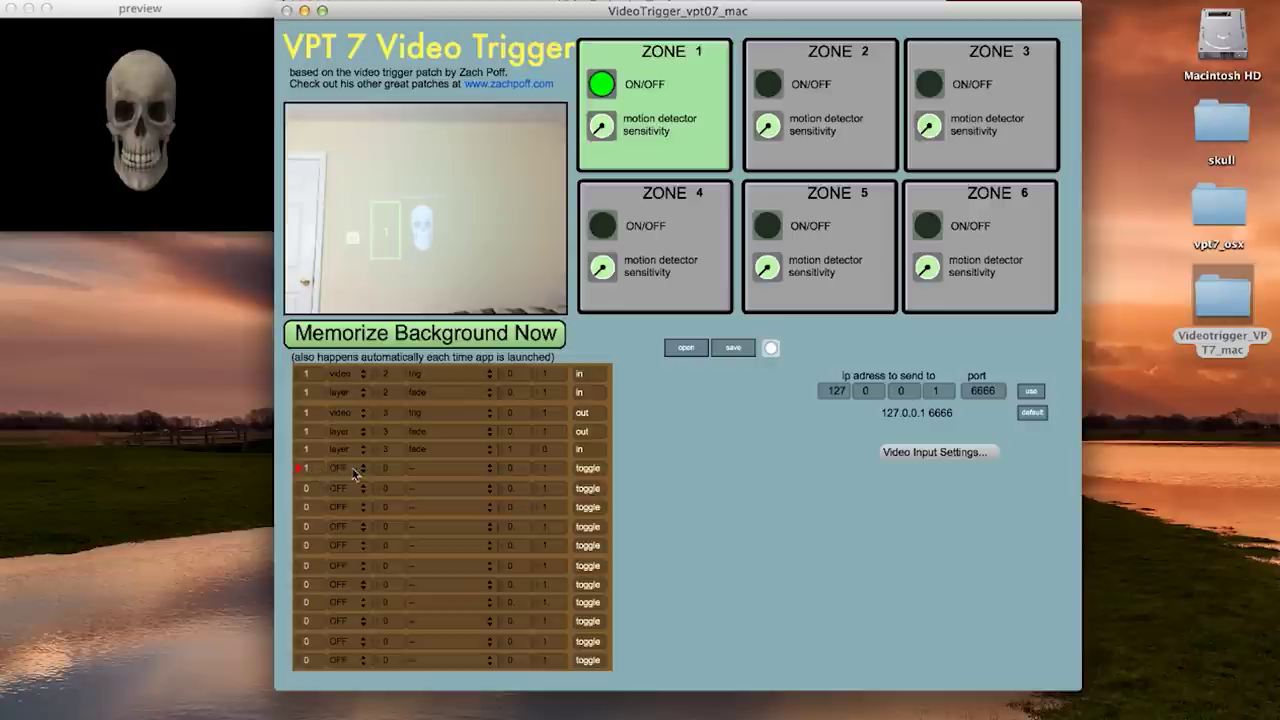
left_click(353, 469)
left_click(355, 501)
left_click(588, 469)
left_click(598, 506)
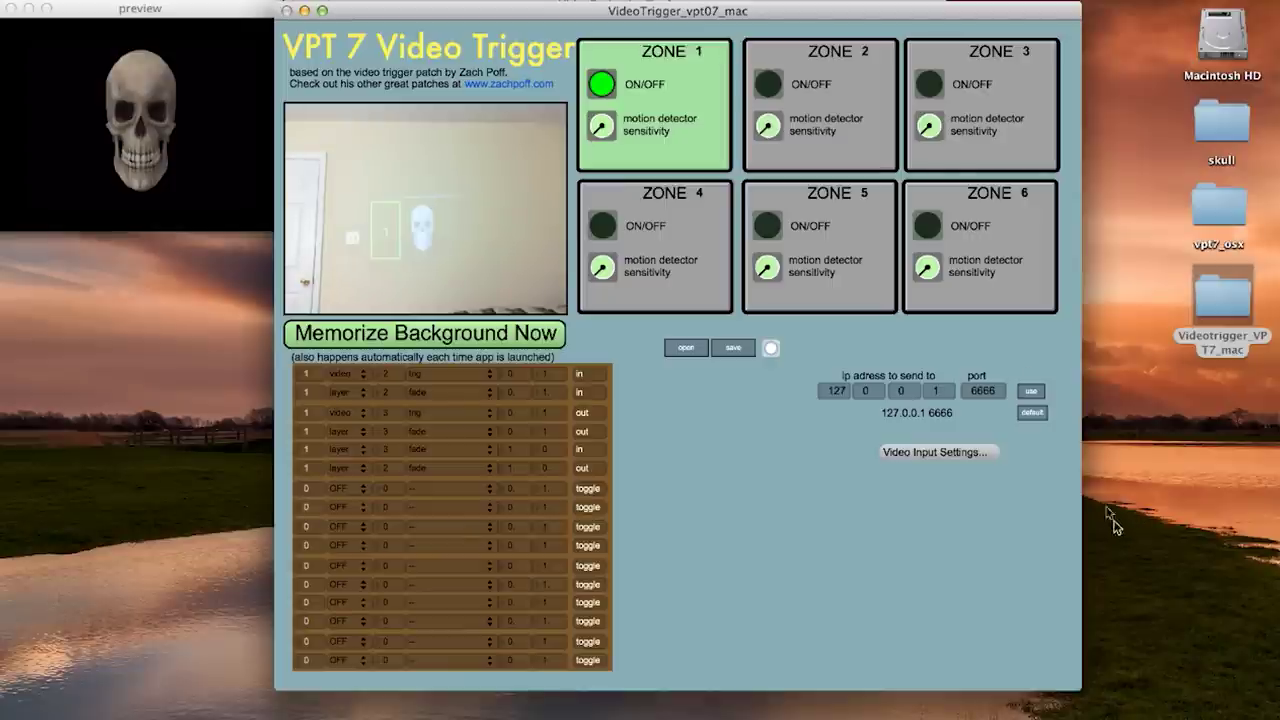
Enable zone 2 as a tall area just right of the projected skull and have the seventh row send trig to video source 4 on in
left_click(767, 84)
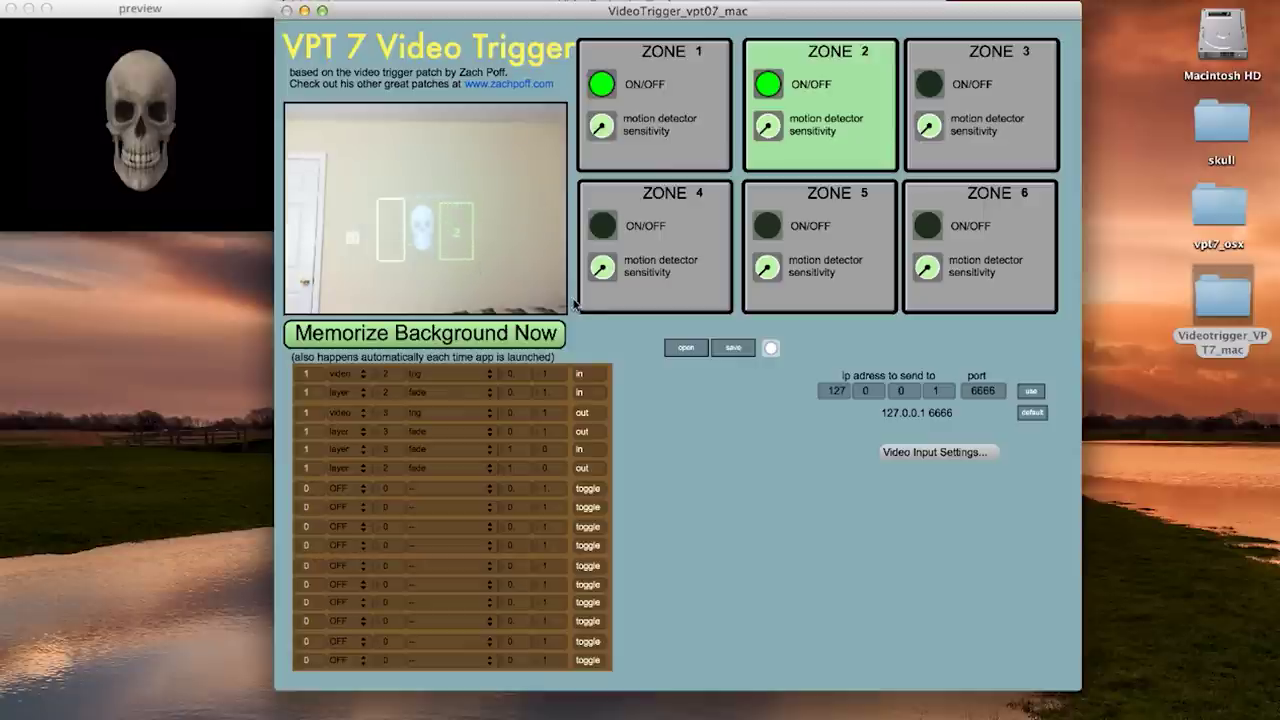
left_click(300, 492)
type("2")
left_click(340, 489)
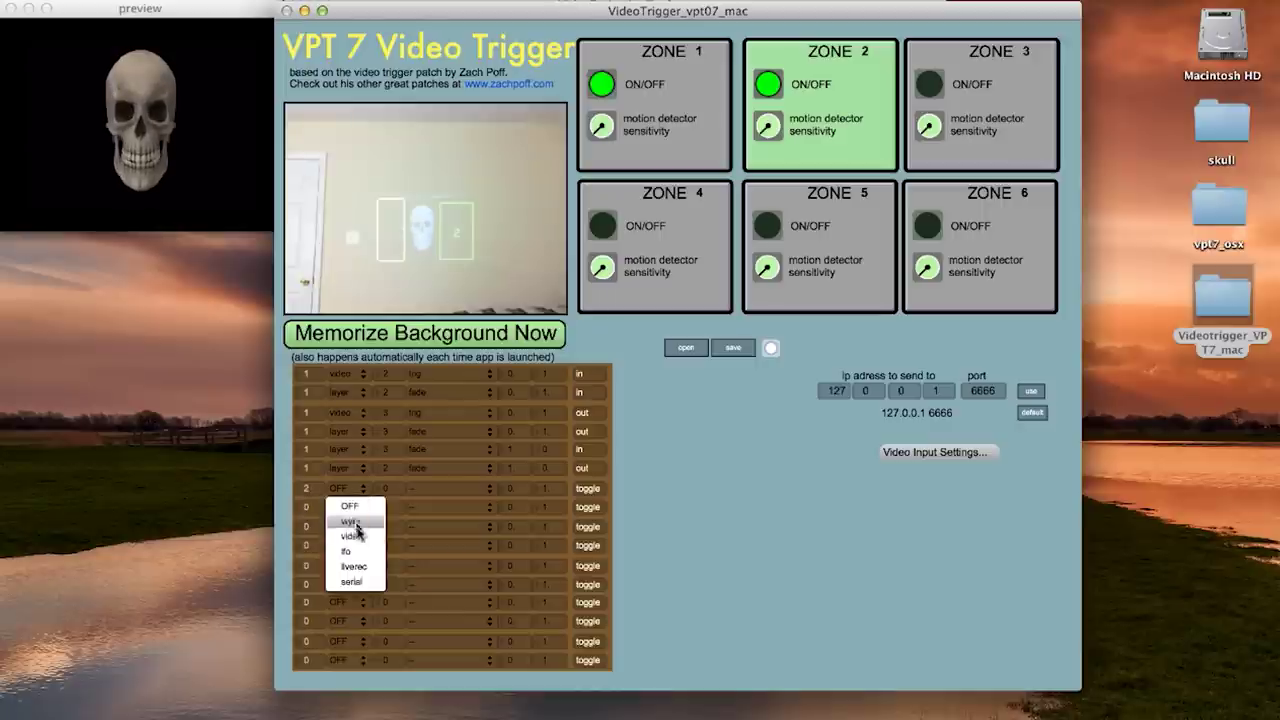
left_click(350, 536)
left_click(477, 491)
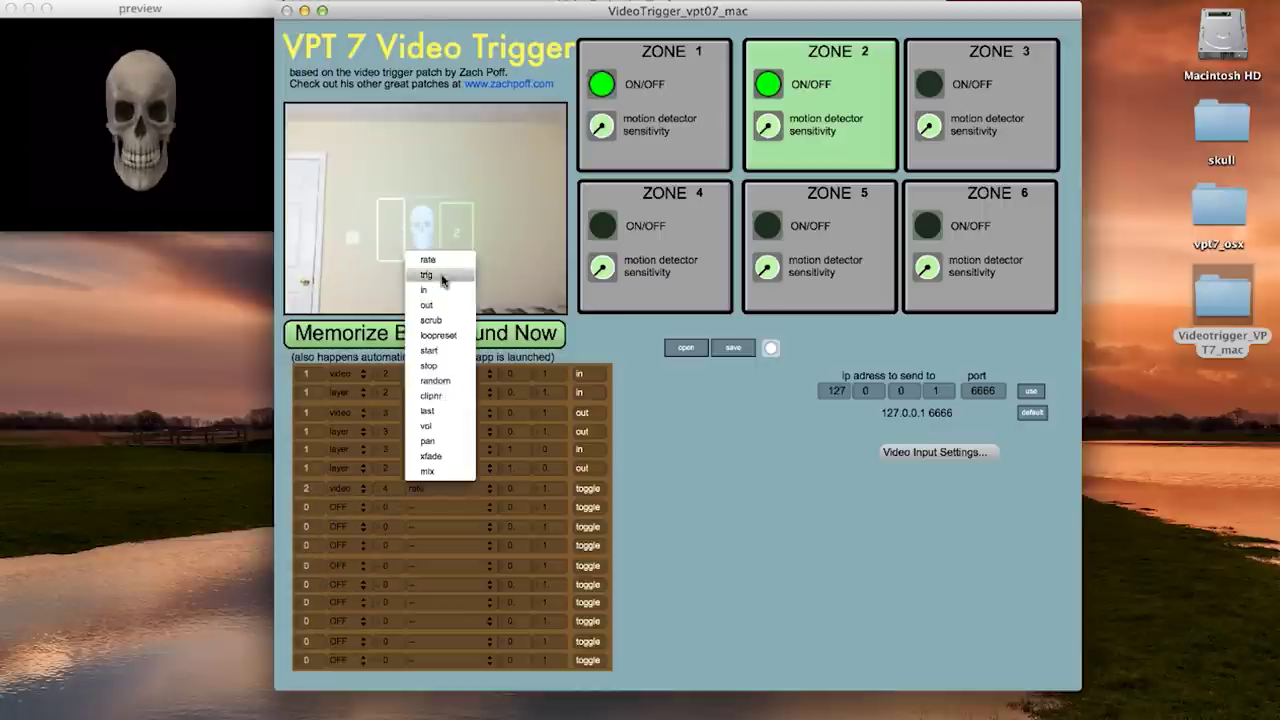
left_click(441, 276)
left_click(588, 489)
left_click(589, 523)
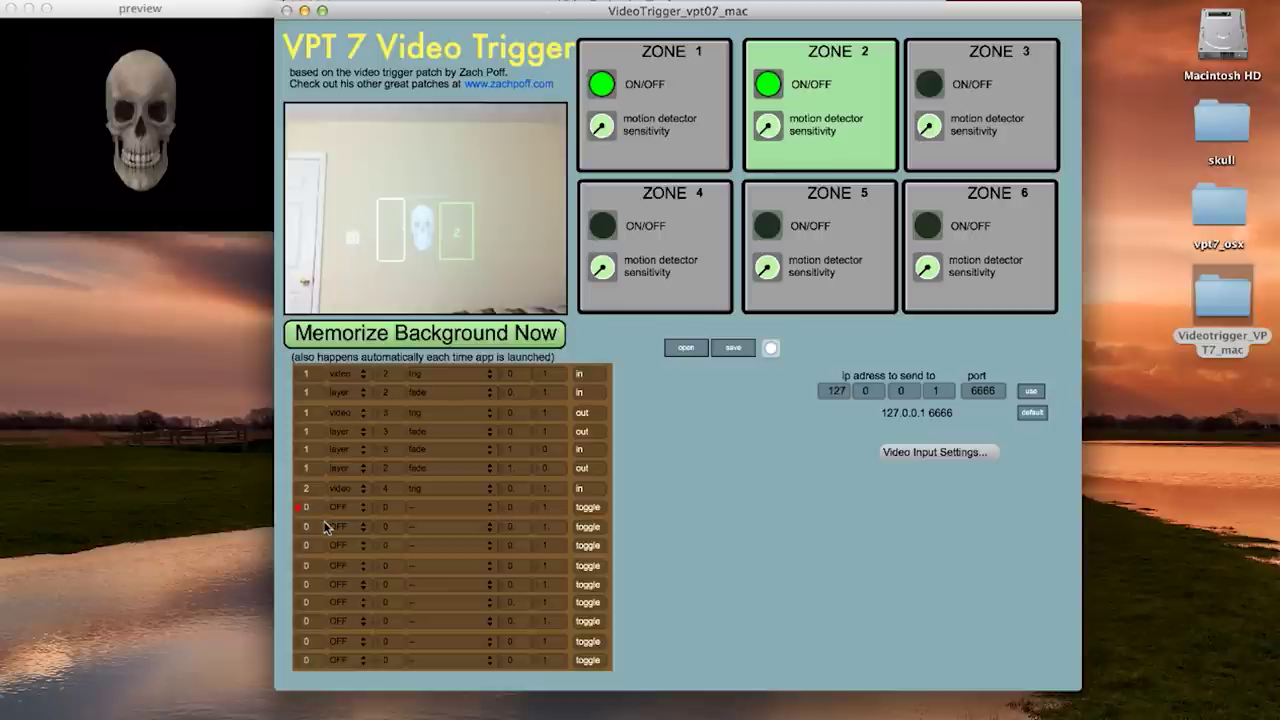
Configure the eighth routing row so that zone 2 fades layer 4 from 0 to 1 on in
type("2")
left_click(340, 508)
left_click(350, 541)
left_click(386, 508)
type("4")
left_click(585, 512)
left_click(588, 540)
Configure the ninth routing row so that zone 2 fades layer 5 from 1 to 0 on in
left_click(333, 527)
left_click(350, 564)
left_click(588, 526)
left_click(592, 541)
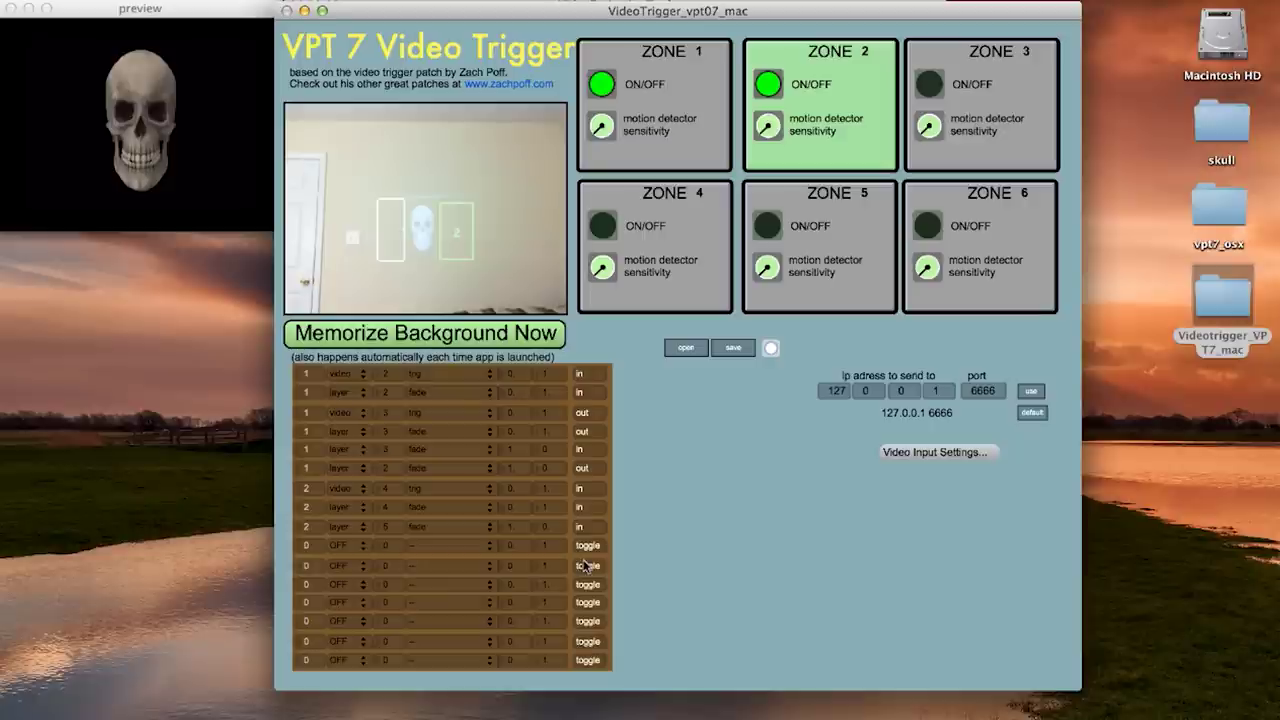
Configure rows ten and eleven so that zone 2 on out sends trig to video source 5 and fades layer 5 from 0 to 1
type("2")
left_click(354, 547)
left_click(350, 591)
left_click(385, 549)
type("5")
left_click(431, 547)
left_click(429, 335)
left_click(590, 546)
left_click(602, 594)
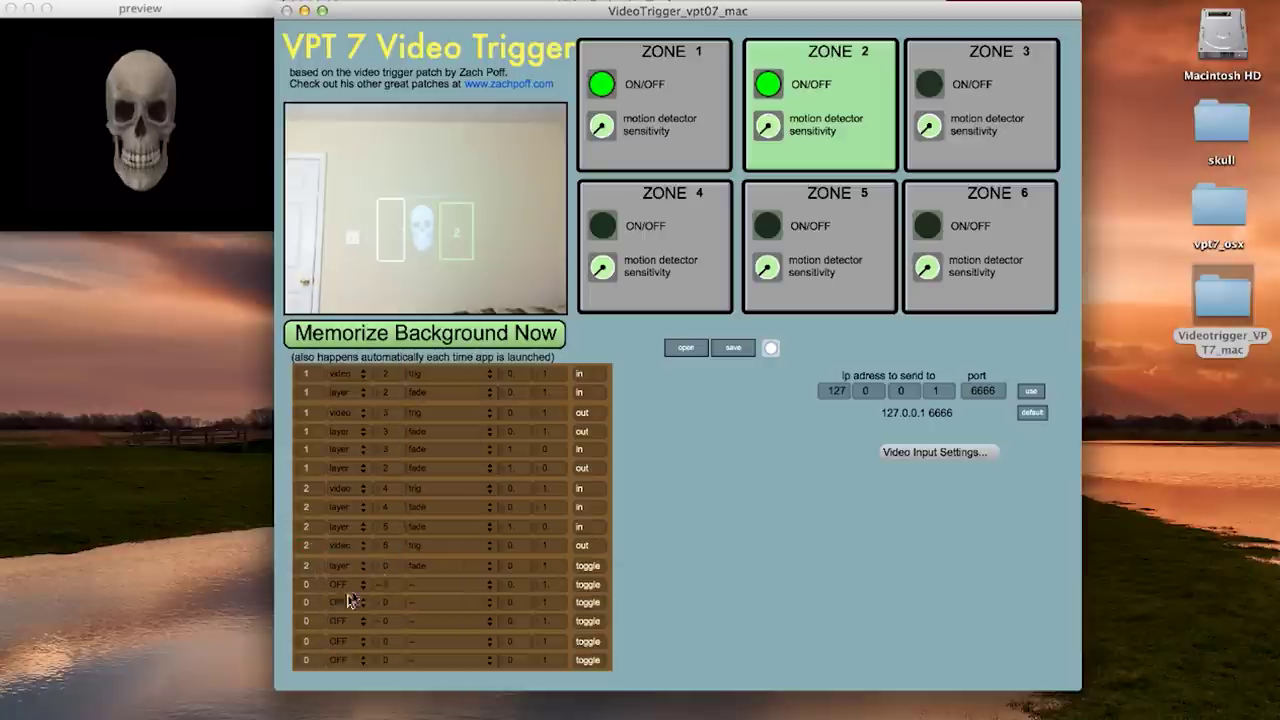
left_click(589, 566)
left_click(596, 616)
Configure the twelfth routing row so that zone 2 fades layer 4 from 1 to 0 on out
left_click(308, 585)
type("2")
left_click(344, 585)
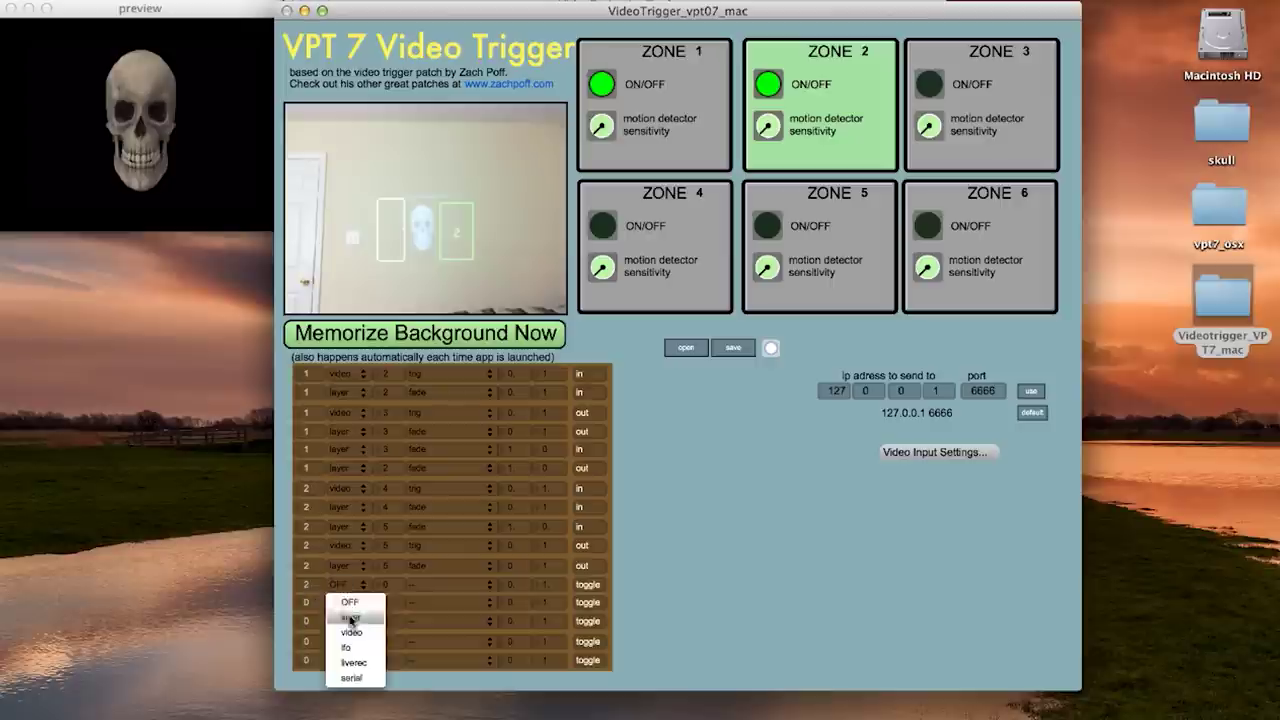
left_click(350, 618)
left_click(386, 585)
type("4")
left_click(588, 585)
left_click(595, 632)
left_click(515, 586)
type("1")
left_click(553, 586)
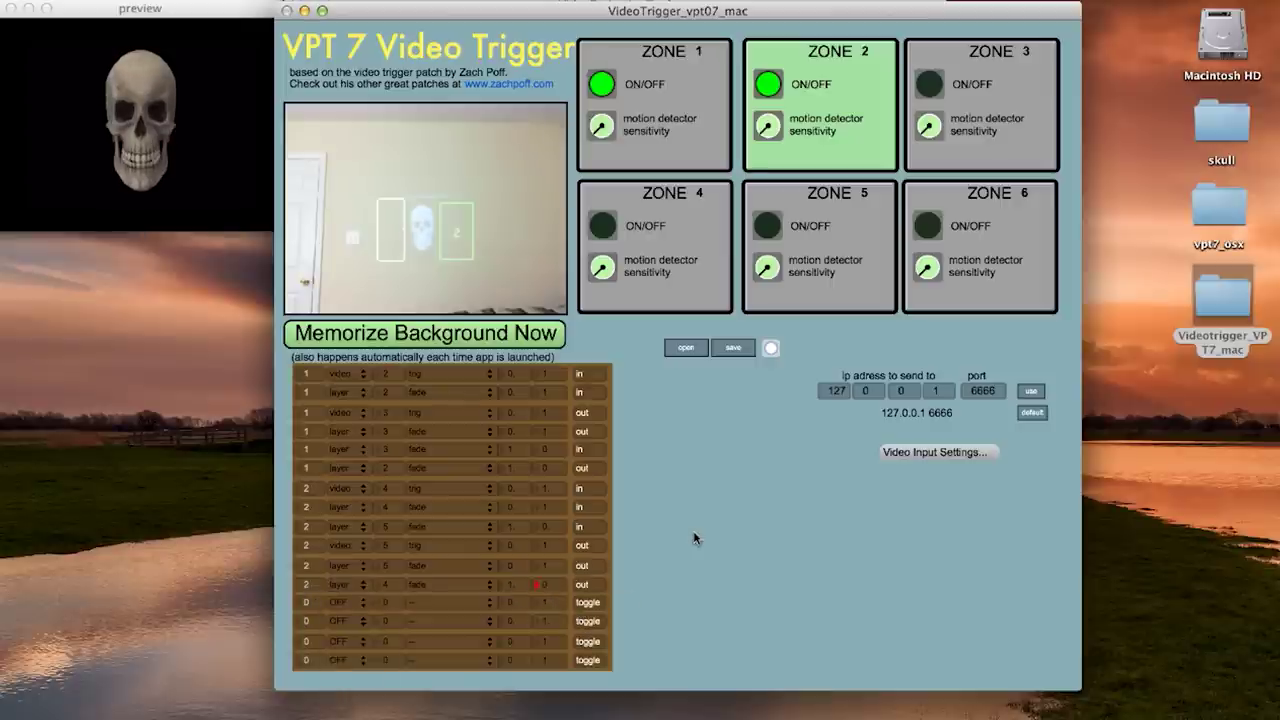
Configure the thirteenth routing row so that zone 1 fades layer 5 from 1 to 0 on in
left_click(347, 605)
left_click(348, 525)
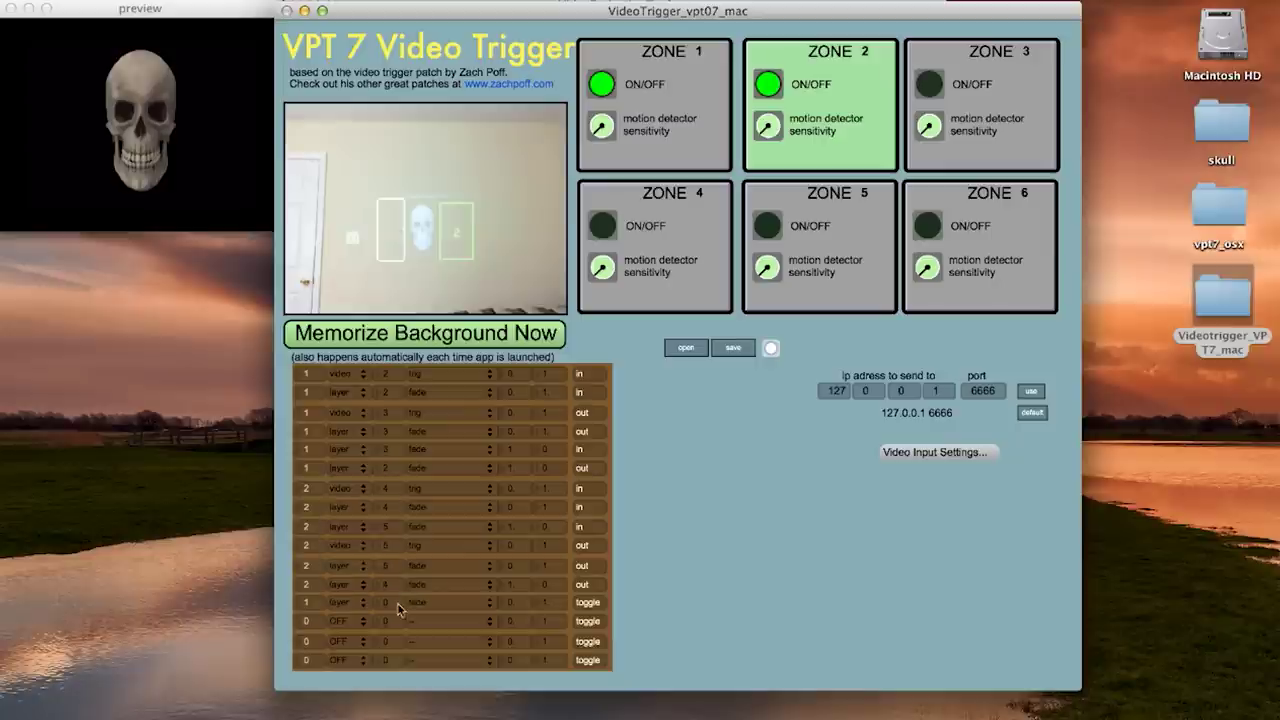
left_click_drag(551, 610, 551, 618)
left_click(588, 602)
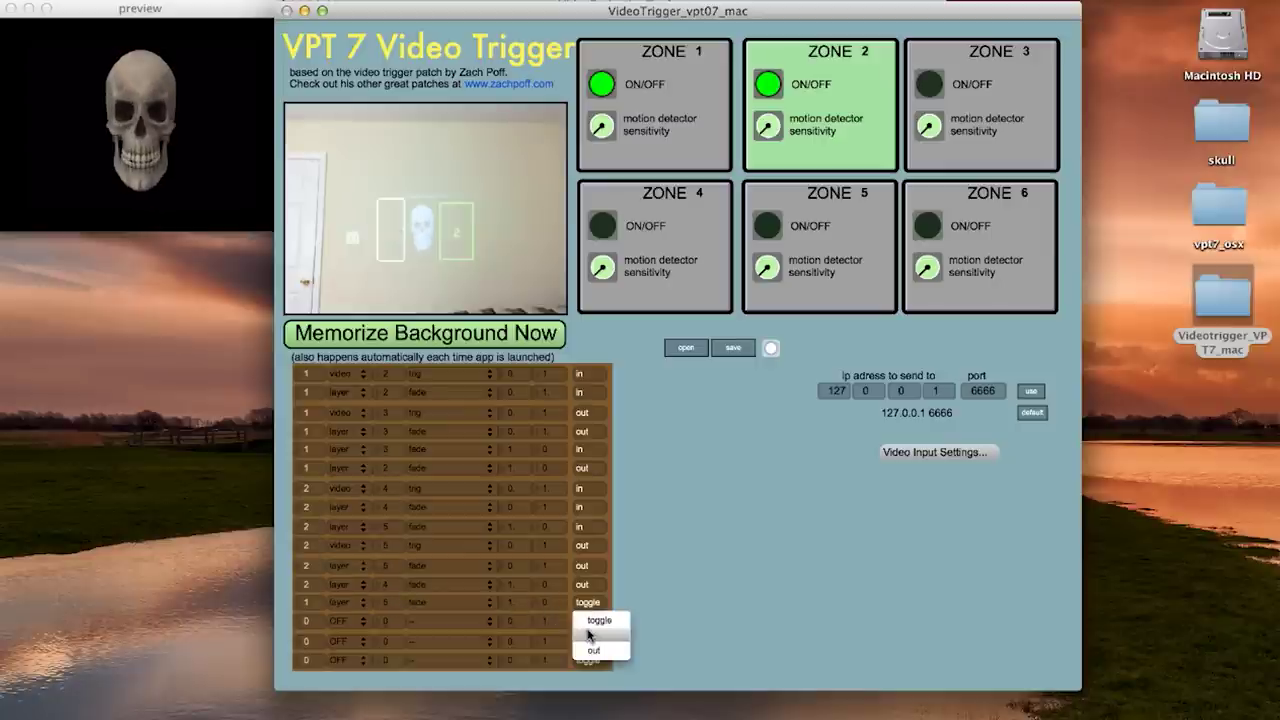